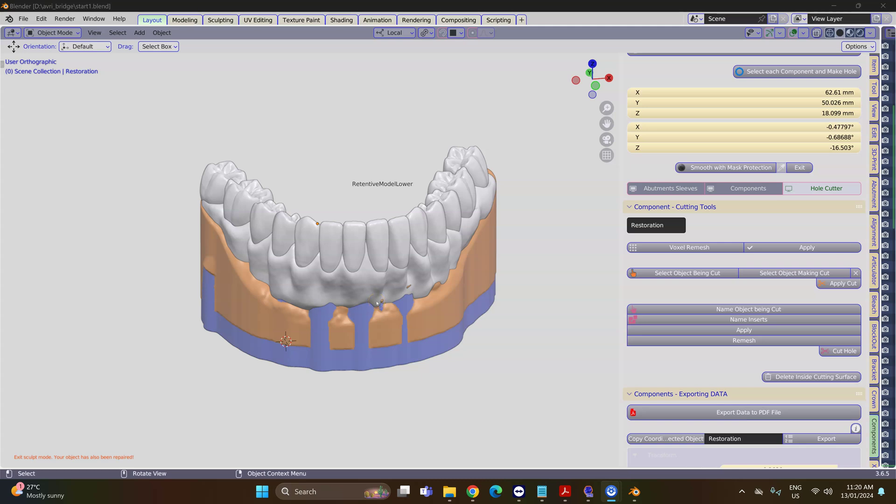
- Temporarily hide the lower retentive model to examine the bridge on its own, and bring the model back
scroll(376, 290, up, 3)
mouse_move(356, 308)
middle_down()
mouse_move(349, 281)
mouse_move(312, 280)
mouse_move(302, 293)
mouse_move(273, 267)
mouse_move(348, 299)
middle_up()
click(309, 298)
scroll(386, 299, down, 2)
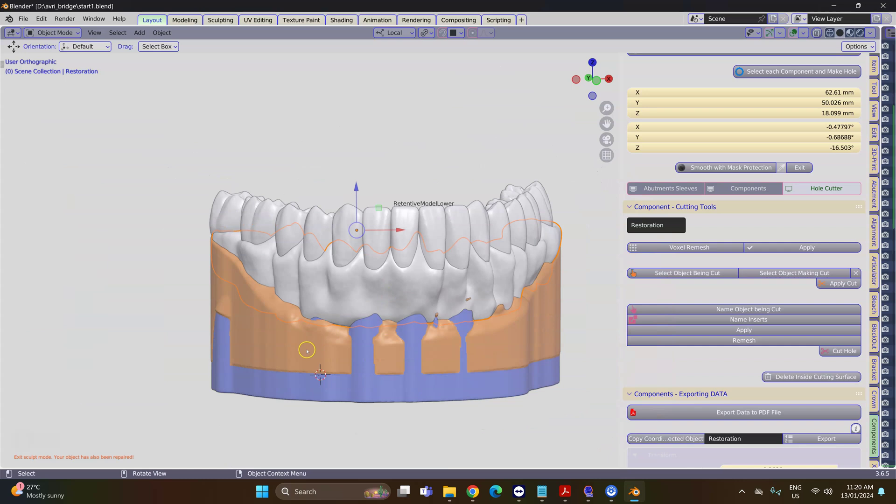
click(355, 230)
middle_drag(347, 218, 299, 336)
click(298, 340)
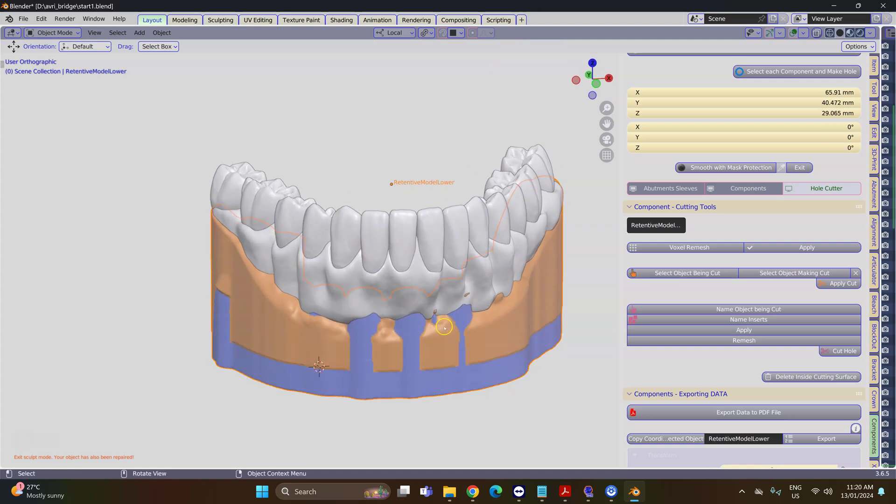
key(h)
middle_drag(442, 322, 439, 304)
key(alt+h)
- Temporarily hide the gum restoration to examine the tooth roots and abutments beneath it, and restore it
click(402, 271)
scroll(400, 270, up, 3)
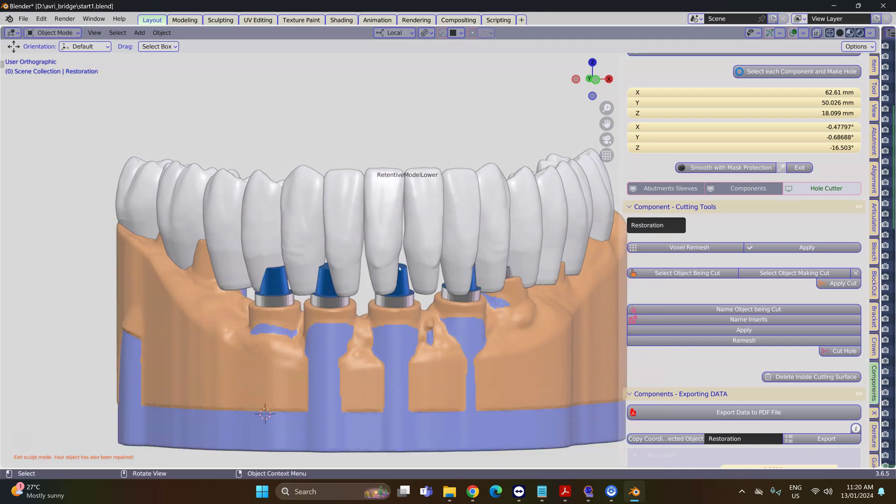
click(399, 269)
scroll(400, 270, down, 2)
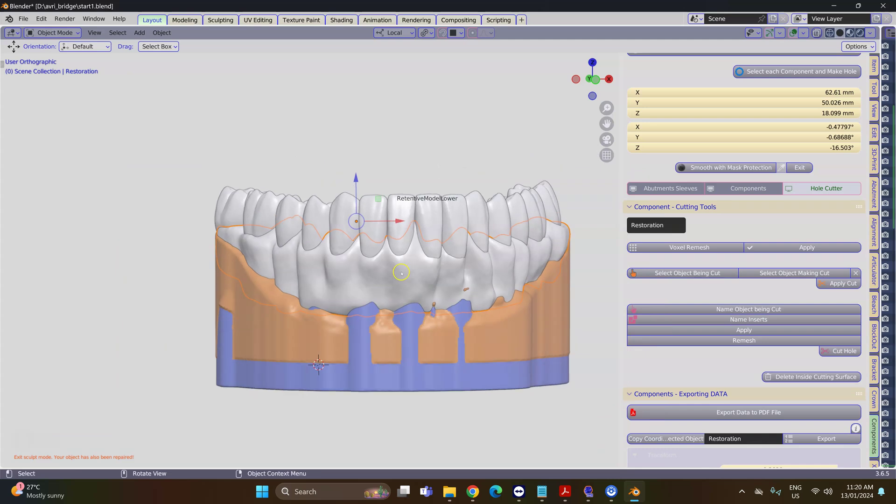
- Examine the fit of the gum restoration and teeth on the front of the lower model
middle_drag(401, 272, 406, 297)
scroll(406, 299, up, 3)
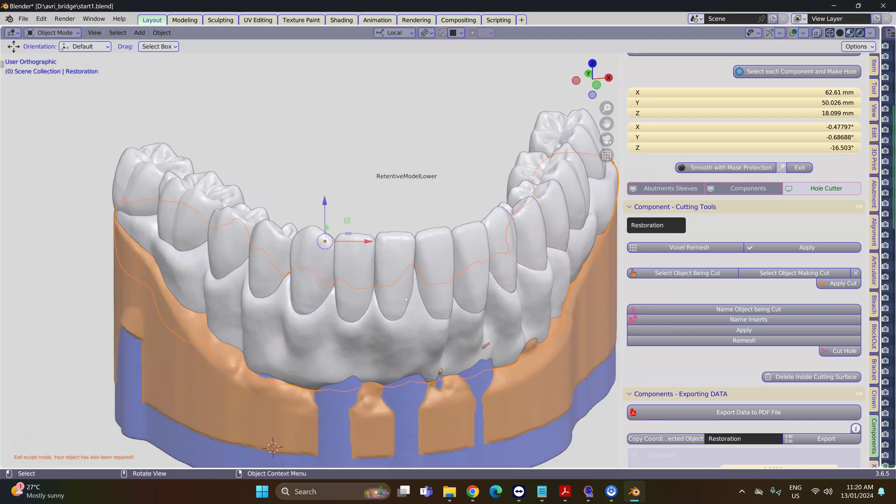
scroll(405, 300, down, 1)
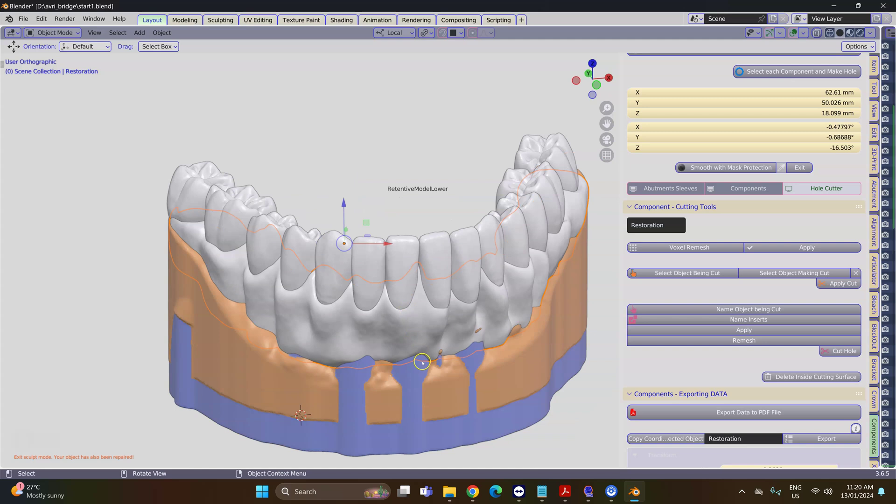
shift+middle_drag(423, 356, 398, 312)
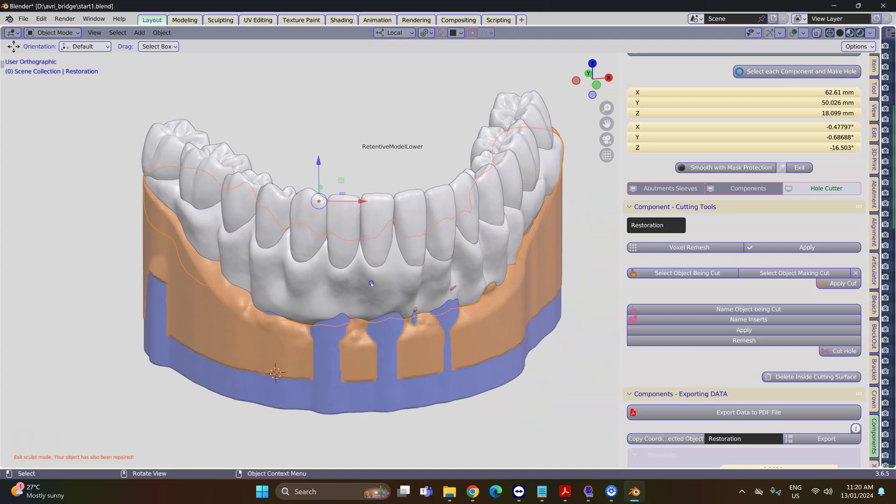
scroll(371, 285, up, 2)
middle_drag(370, 280, 388, 269)
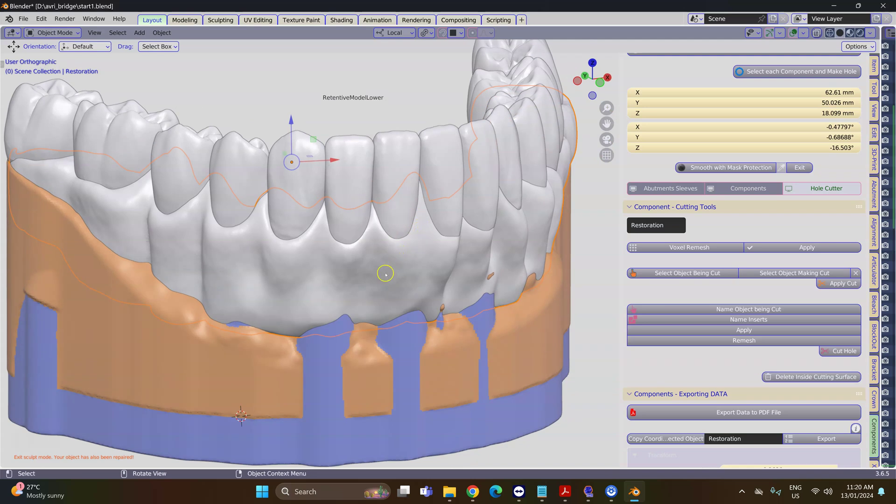
scroll(413, 297, down, 1)
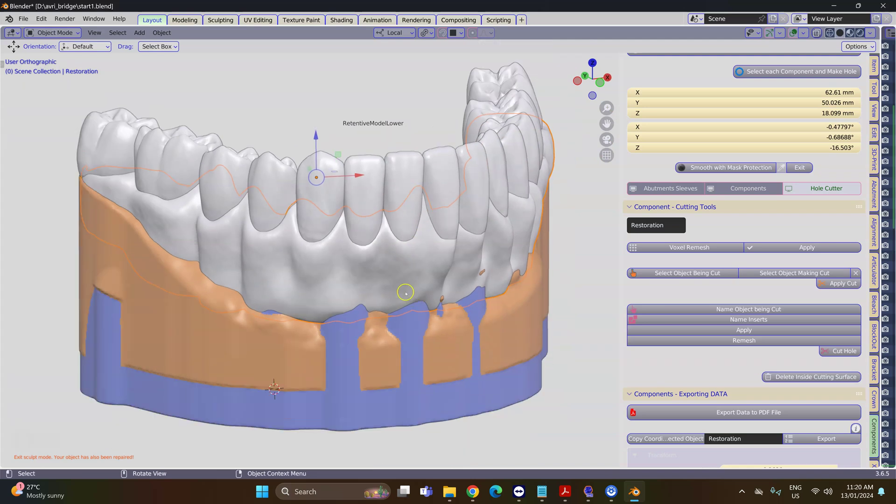
middle_drag(401, 293, 401, 292)
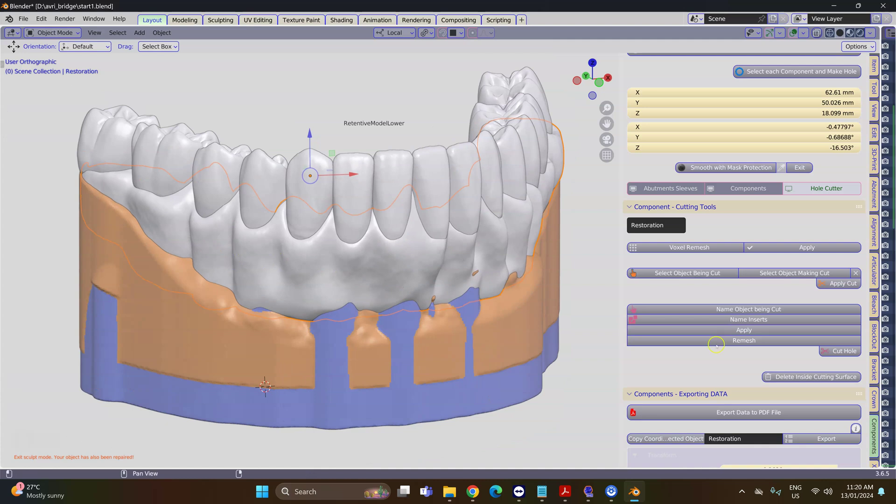
- Switch to the Crown tools and expand the Frames section
click(874, 398)
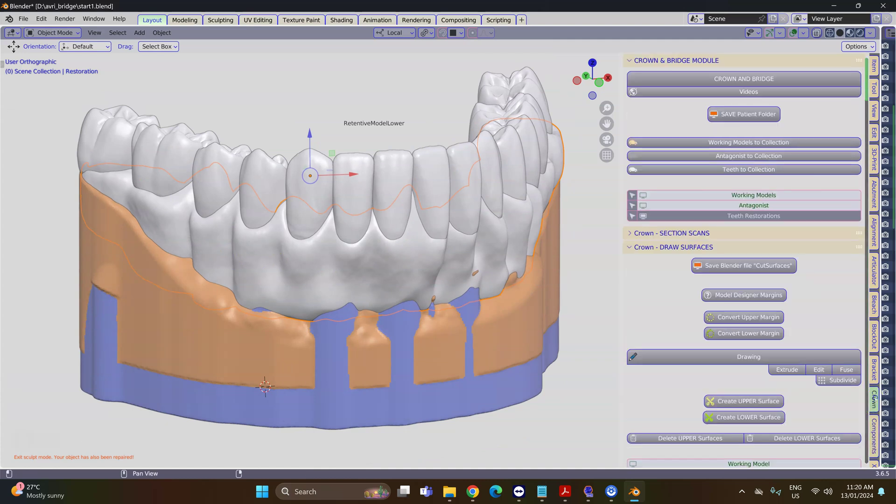
scroll(824, 339, down, 5)
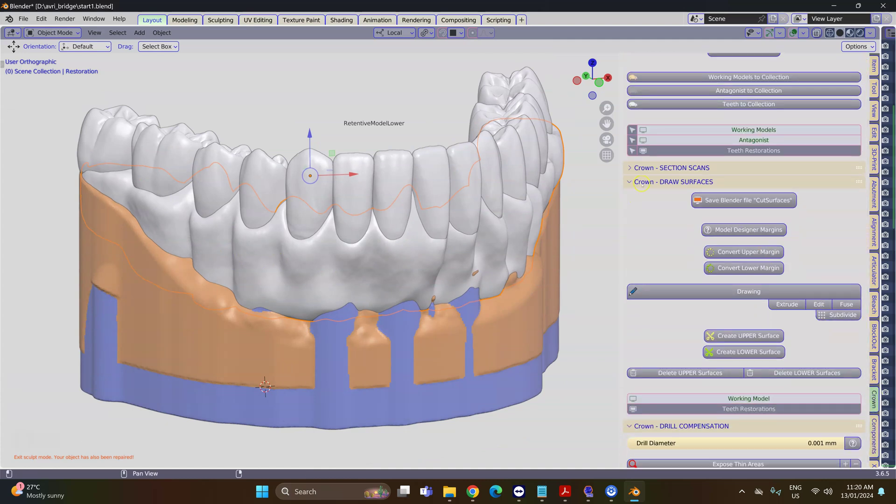
ctrl+click(648, 182)
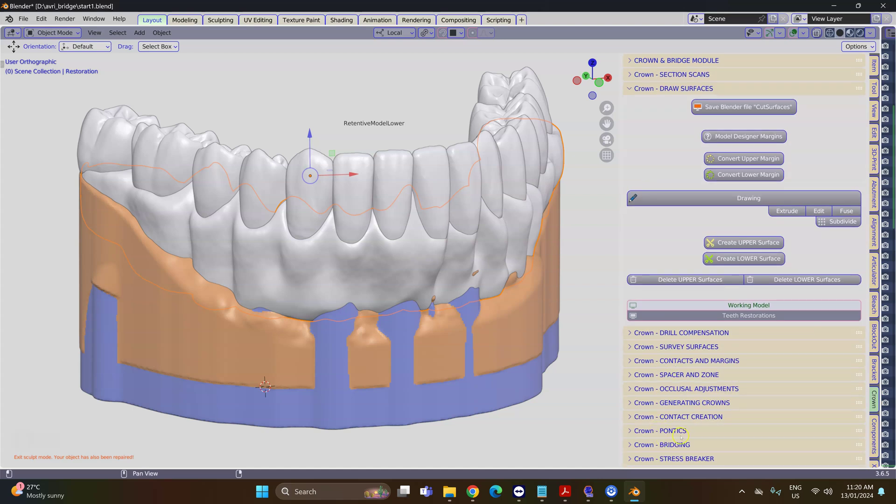
scroll(671, 439, down, 5)
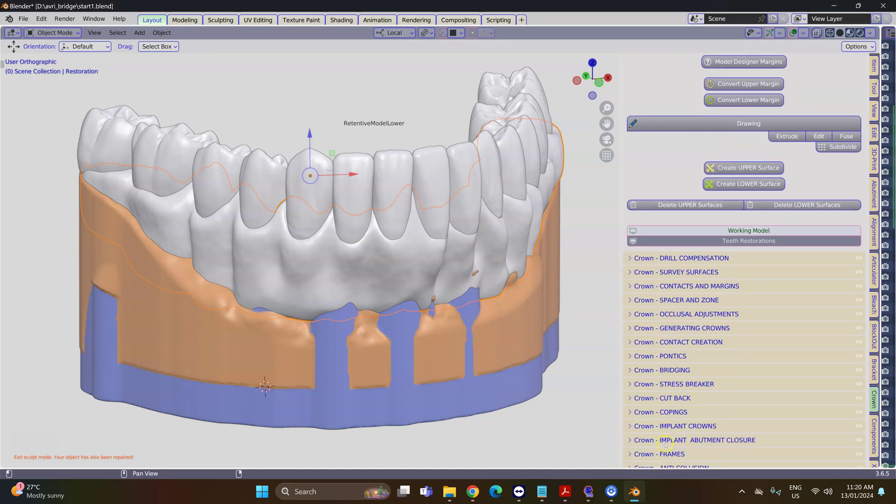
click(672, 432)
scroll(672, 420, down, 15)
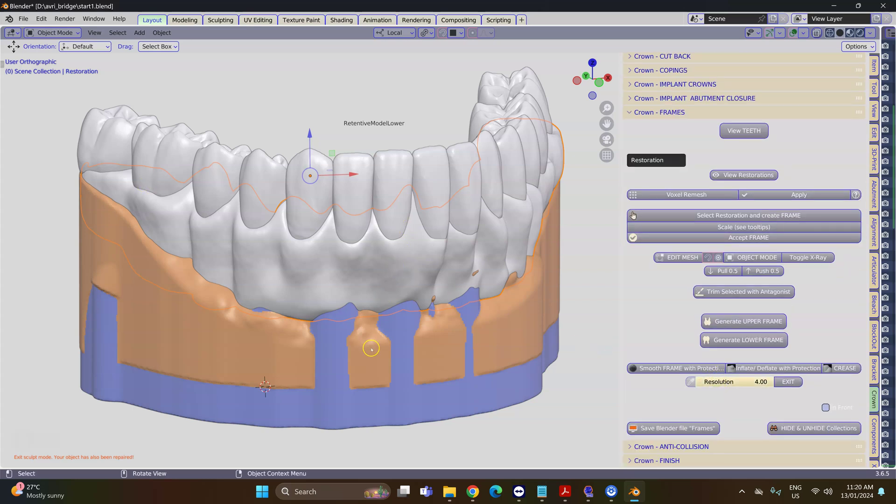
- Temporarily hide the lower model and the two lower central front teeth to show the separate parts, and restore them
click(371, 348)
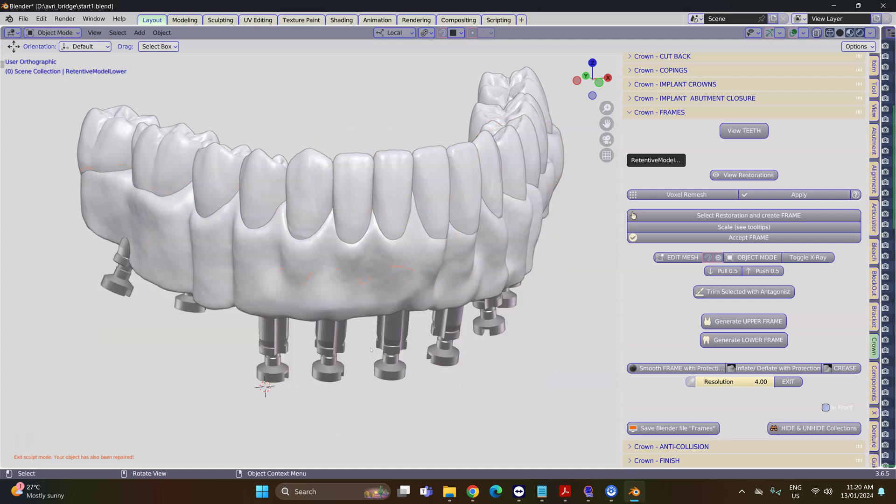
mouse_move(371, 349)
middle_down()
mouse_move(380, 264)
mouse_move(373, 359)
middle_up()
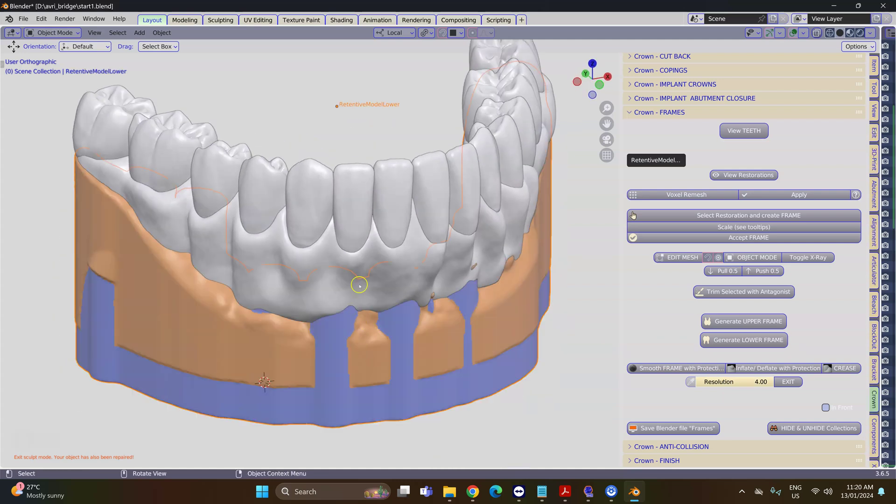
click(388, 175)
key(h)
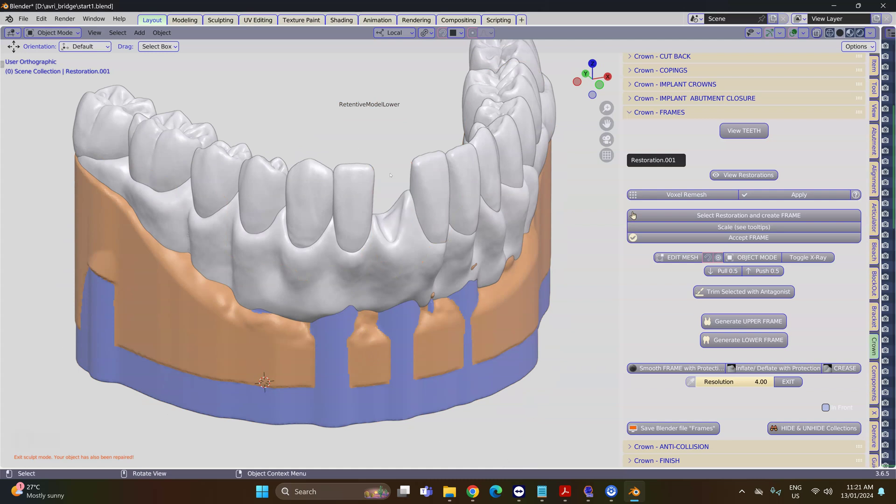
click(362, 191)
key(h)
key(ctrl+z)
key(ctrl+z)
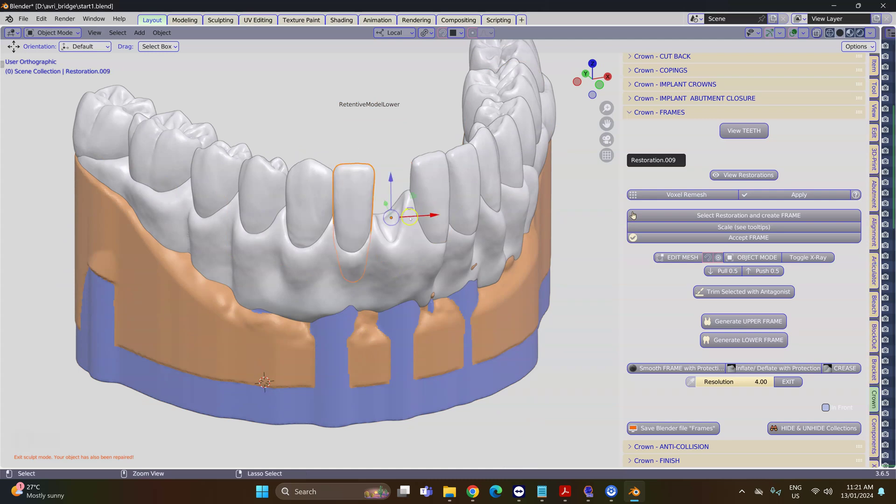
click(410, 227)
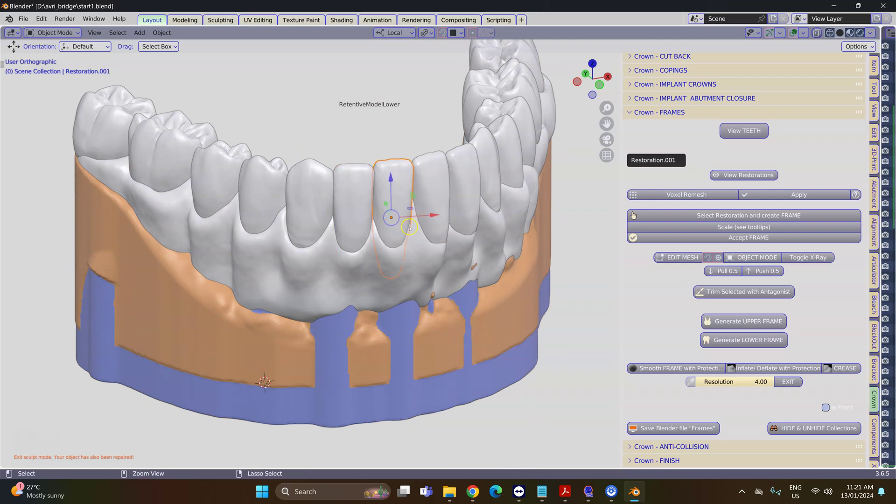
- Create a frame from the gum restoration
click(353, 292)
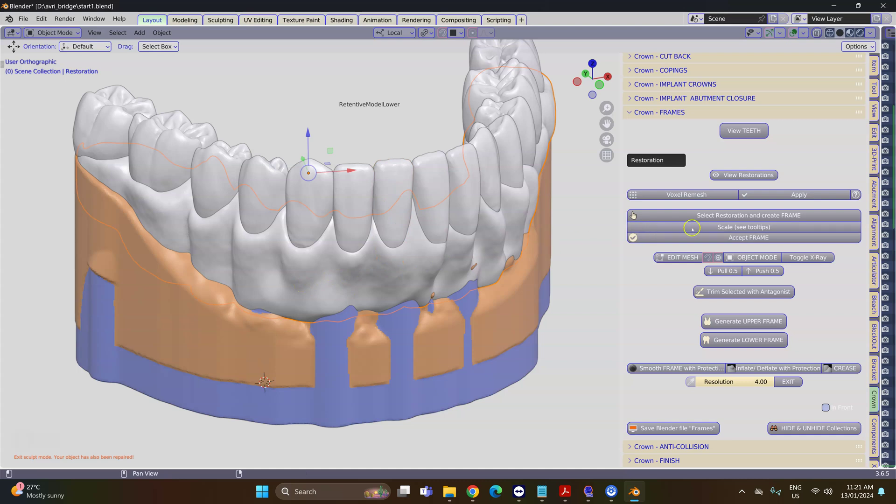
click(760, 215)
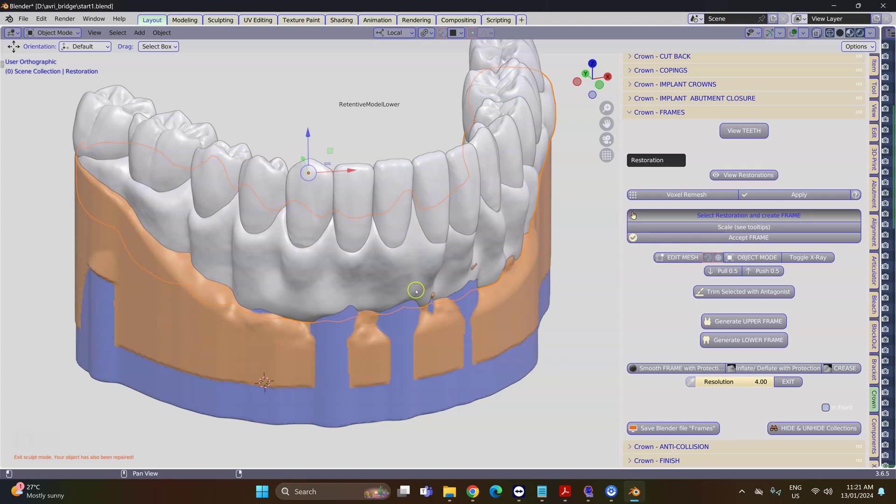
click(379, 302)
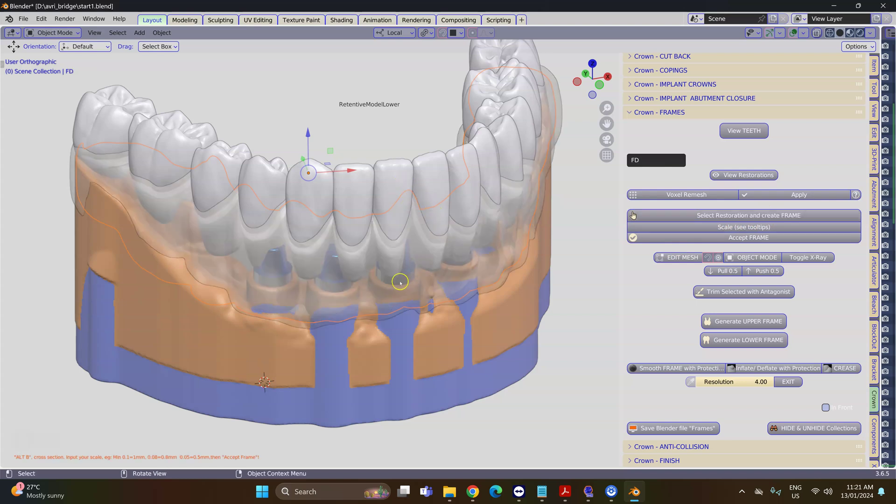
- Accept the generated frame without changing its scale
scroll(400, 282, up, 2)
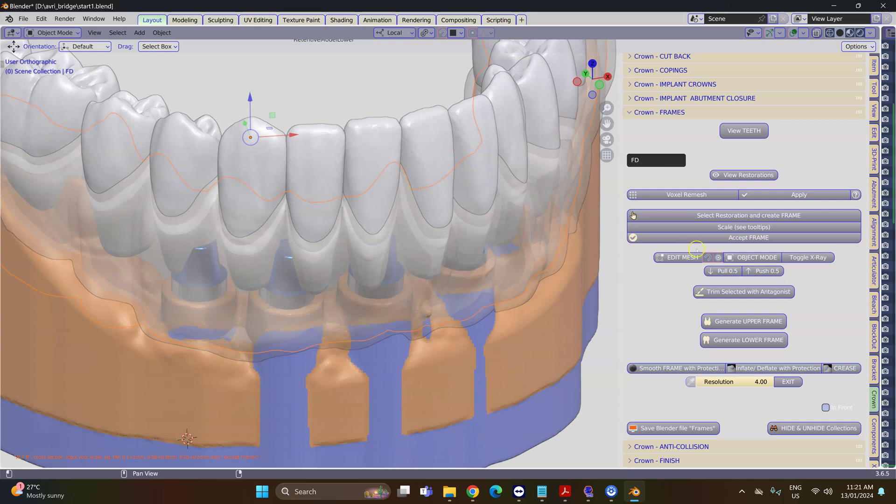
click(732, 241)
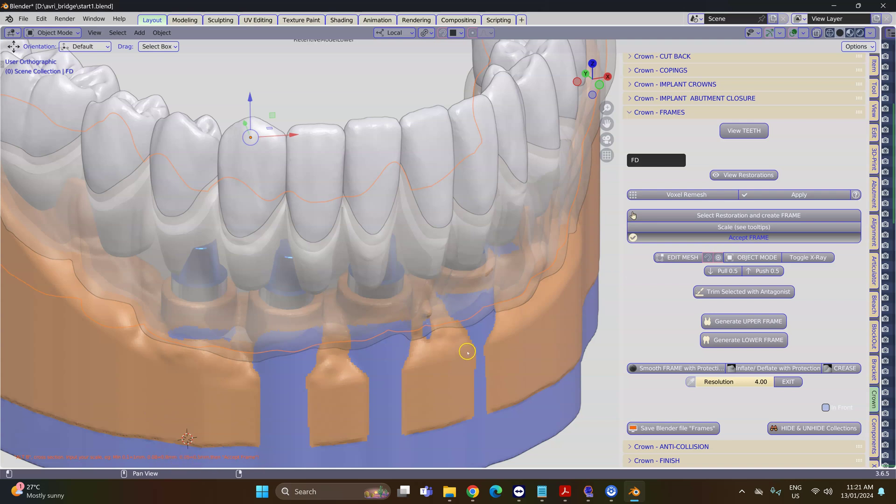
key(Return)
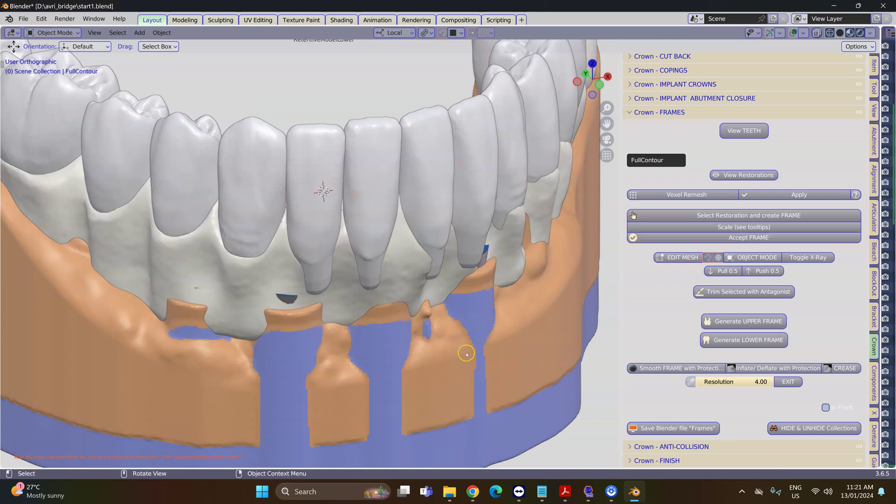
scroll(455, 339, down, 1)
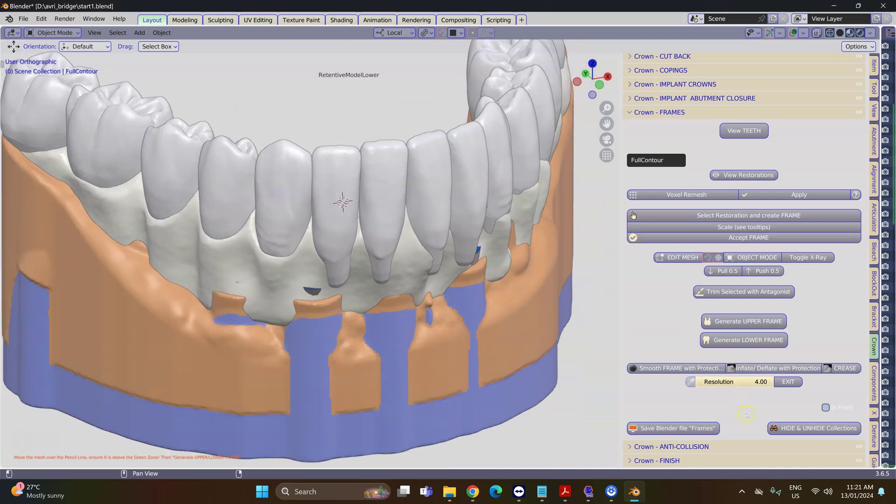
- Show the Full Contour collection over the framework and compare the two shapes around the front abutments
click(818, 428)
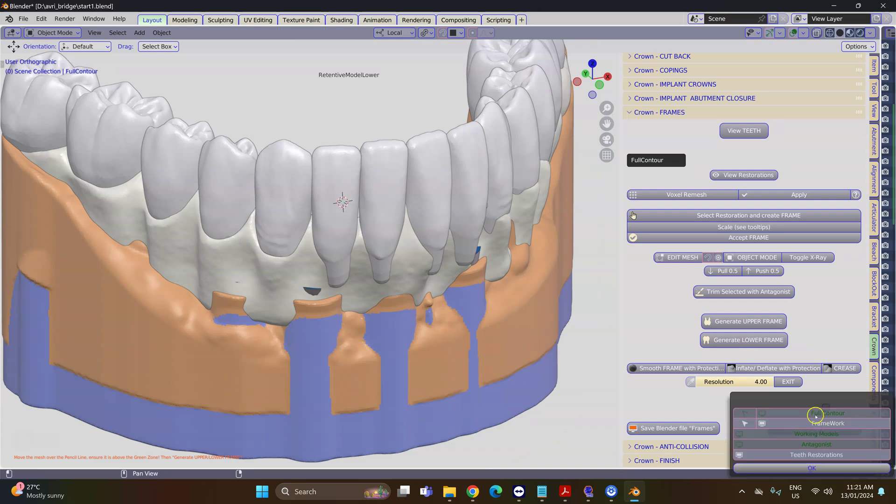
click(815, 414)
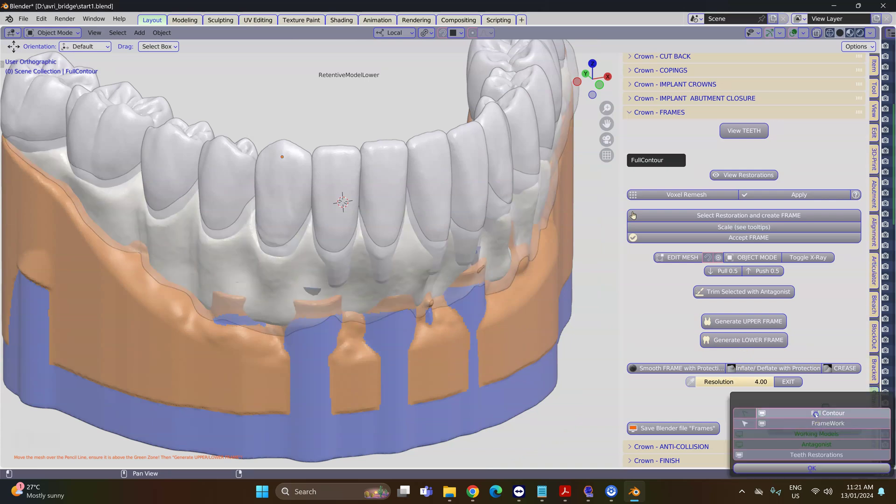
click(463, 281)
middle_drag(478, 305, 411, 320)
scroll(486, 310, up, 4)
scroll(478, 308, down, 2)
scroll(481, 316, up, 3)
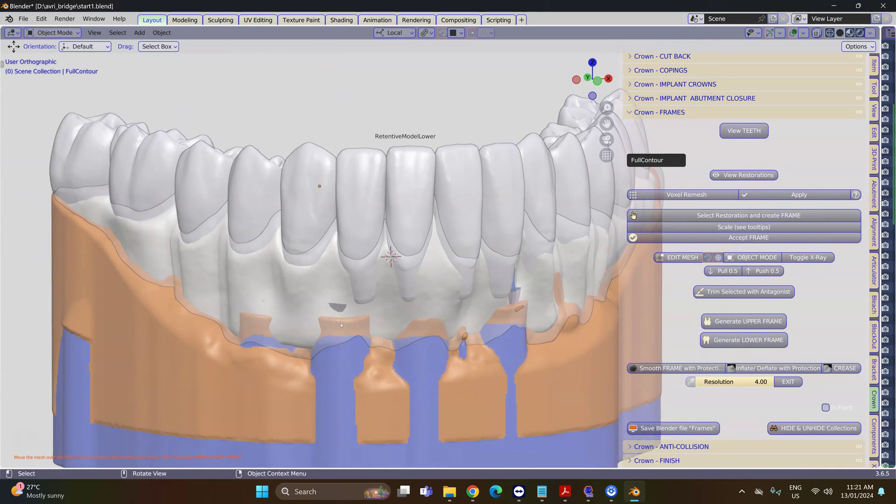
middle_drag(304, 321, 309, 322)
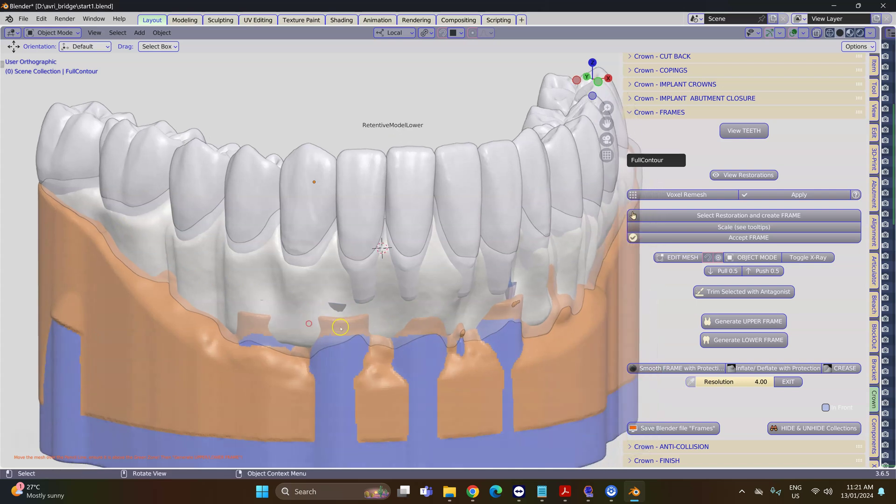
- Review the visibility and selectability settings of the Full Contour and FrameWork collections
click(808, 427)
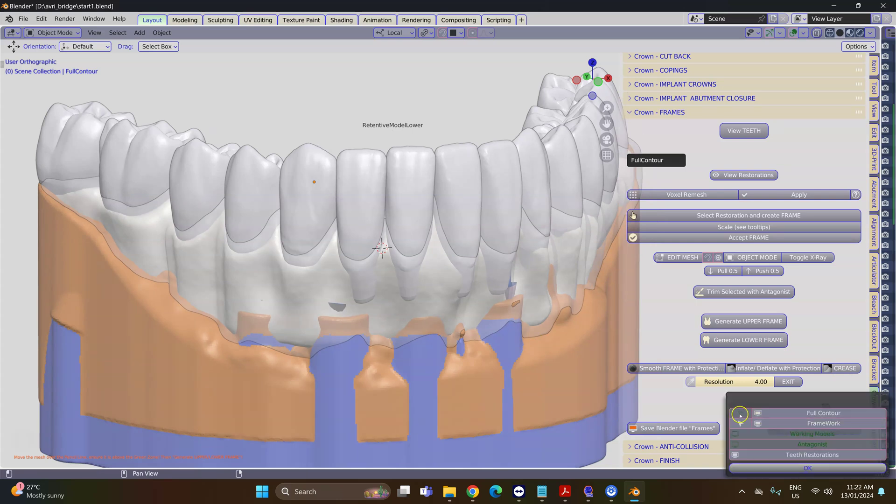
click(293, 336)
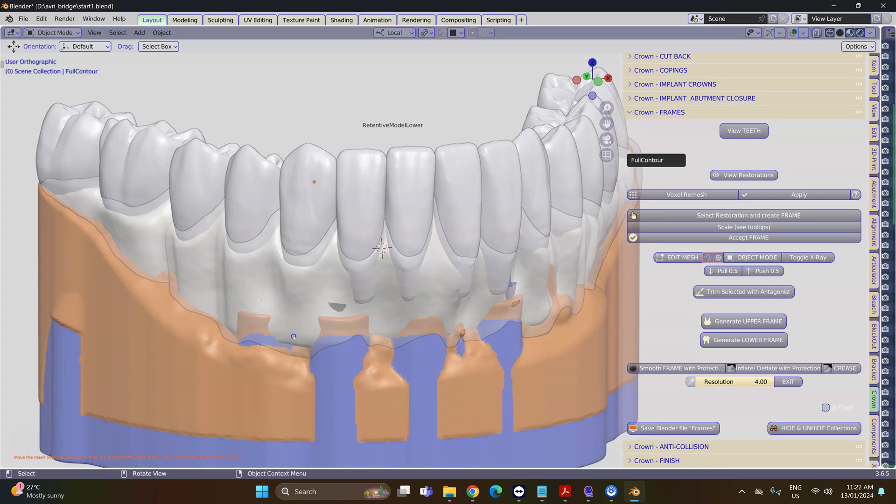
click(294, 337)
- Select all fourteen individual tooth restorations around the lower arch, leaving out the framework and the model
scroll(303, 326, down, 3)
middle_drag(307, 188, 301, 213)
click(633, 215)
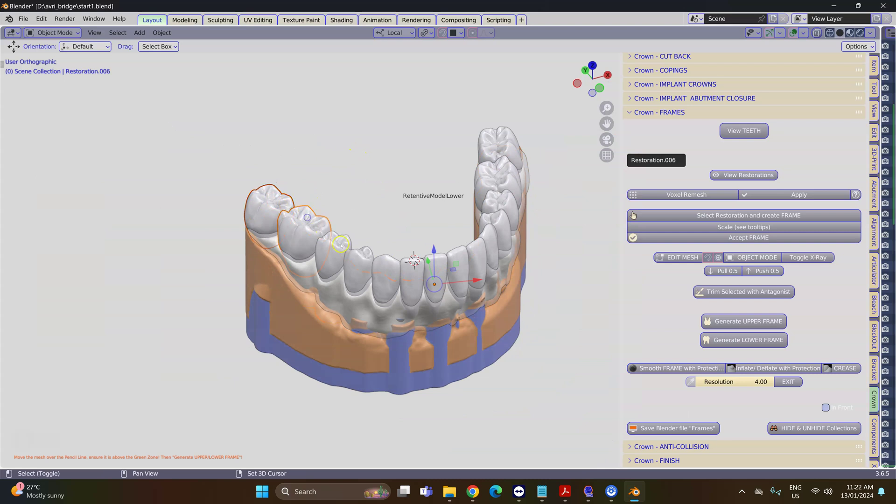
scroll(341, 248, up, 3)
middle_drag(340, 254, 339, 275)
scroll(339, 275, down, 1)
shift+click(328, 275)
shift+click(360, 297)
shift+click(394, 297)
shift+click(433, 287)
shift+click(455, 279)
shift+click(488, 269)
shift+click(512, 253)
shift+click(524, 218)
shift+click(530, 187)
middle_drag(500, 214, 490, 259)
shift+middle_drag(417, 213, 339, 282)
shift+click(448, 199)
shift+click(474, 140)
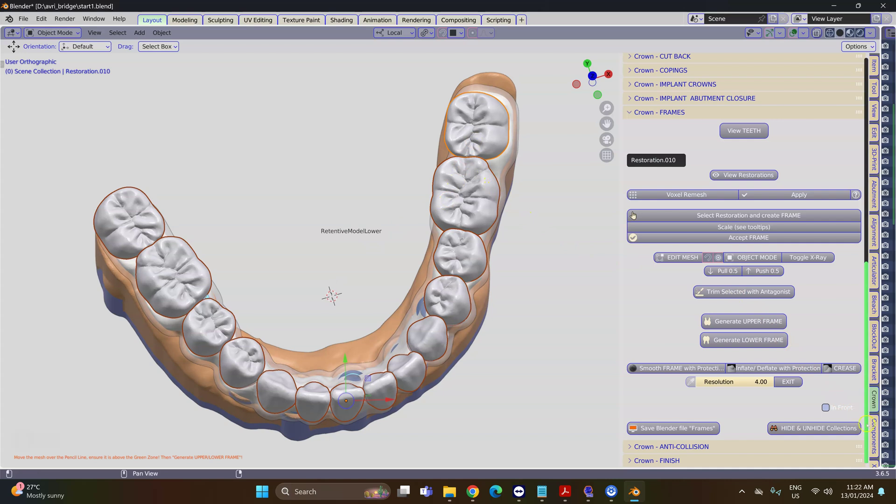
- Try to set up the selected teeth for individual anti-collision
scroll(873, 397, down, 2)
click(873, 403)
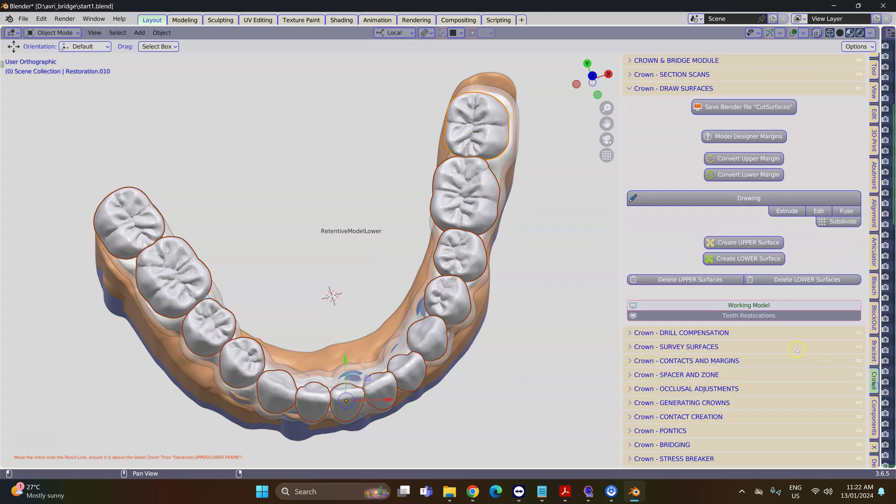
scroll(794, 280, down, 2)
click(874, 379)
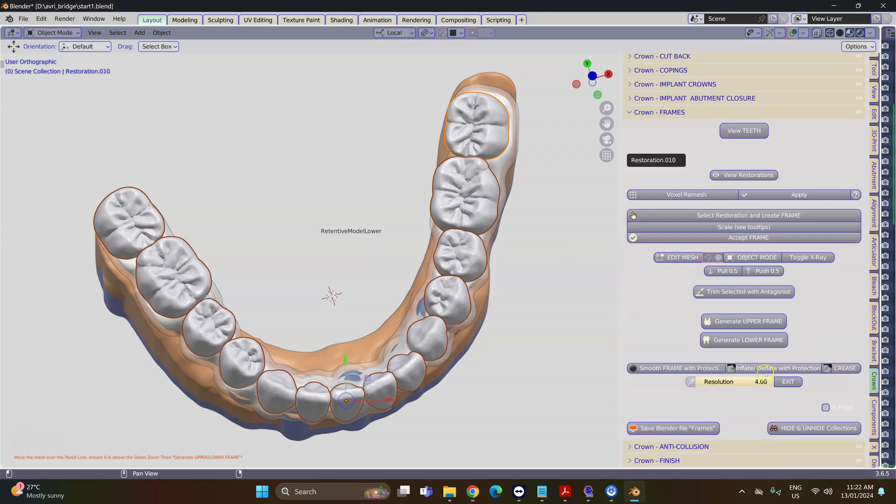
click(635, 448)
scroll(723, 378, down, 2)
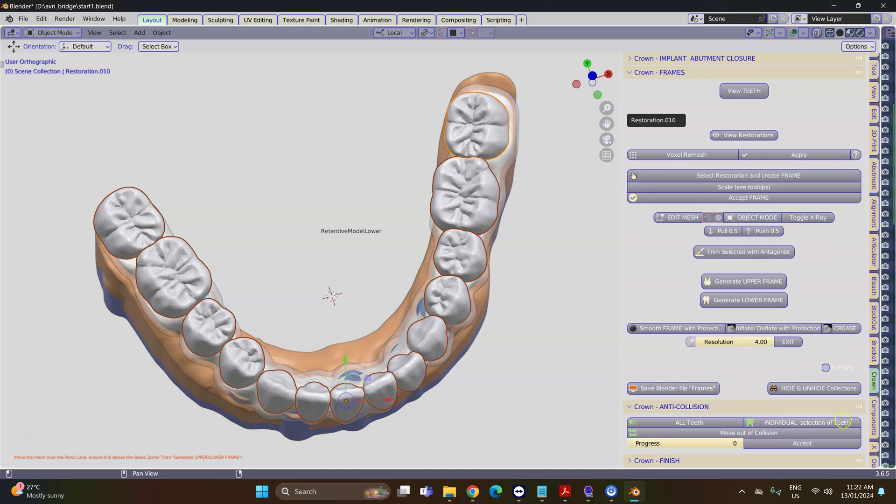
click(807, 422)
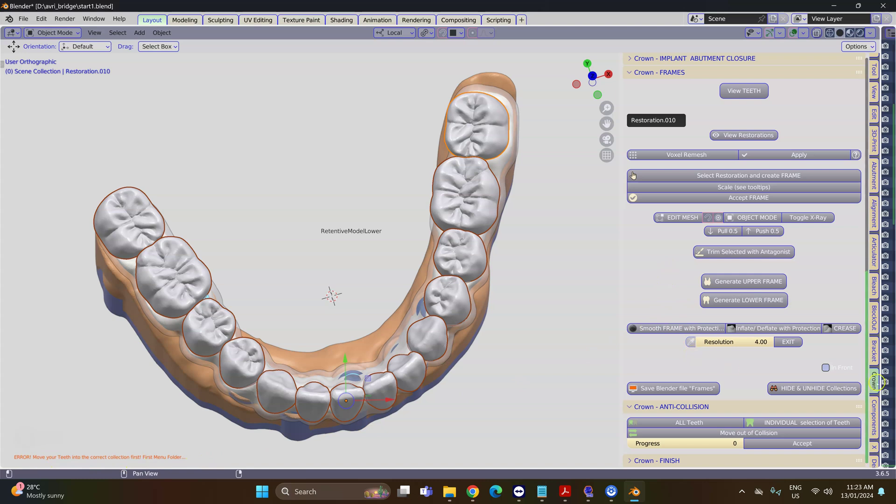
- Move the selected teeth into the Teeth Restorations collection and show that collection over the framework
scroll(731, 192, up, 10)
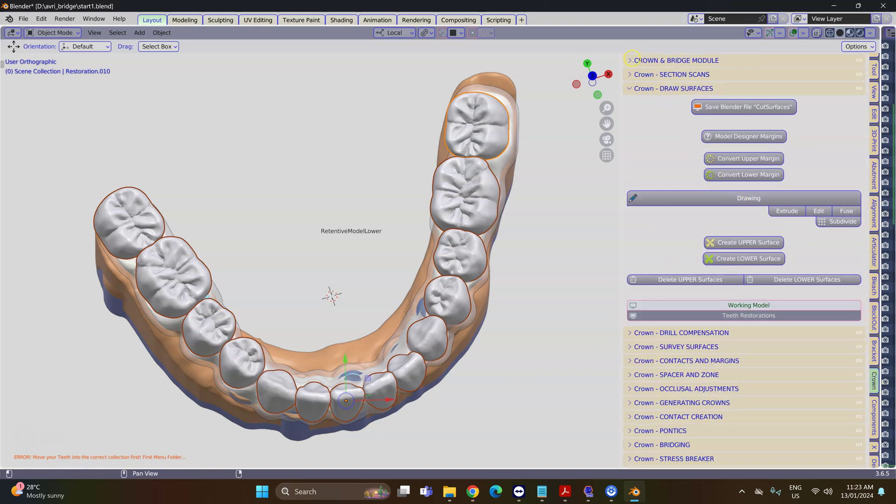
click(672, 60)
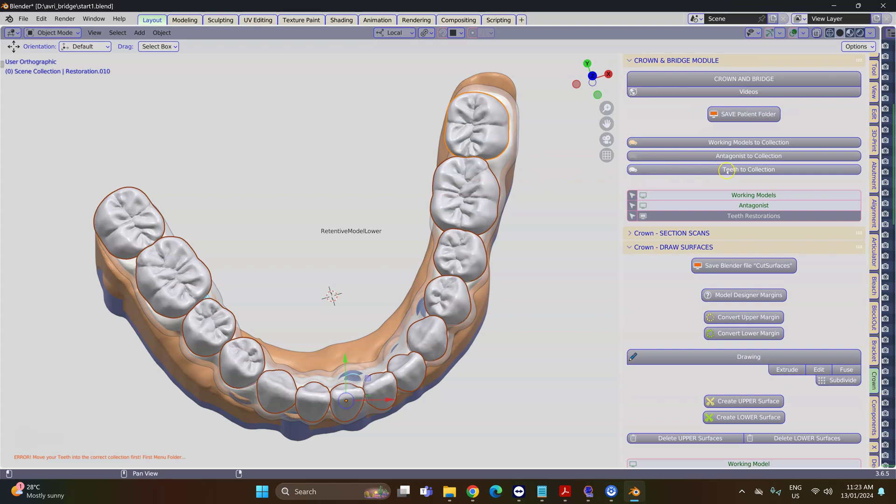
click(737, 170)
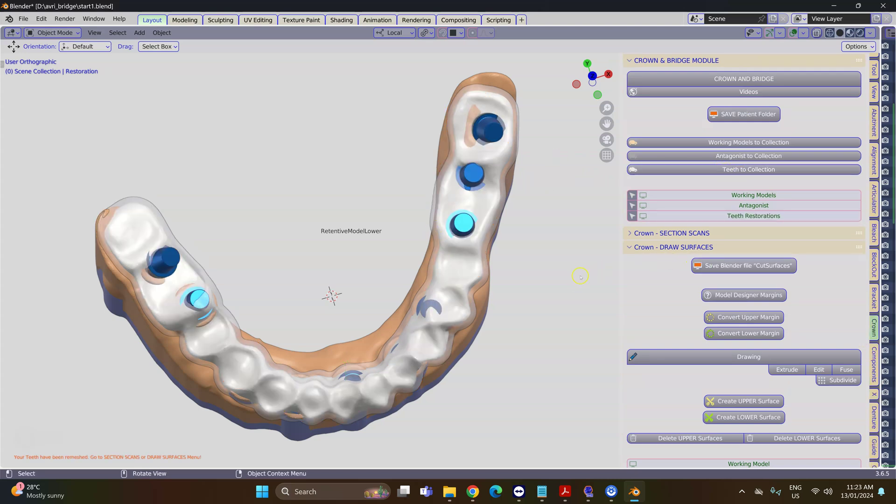
click(753, 216)
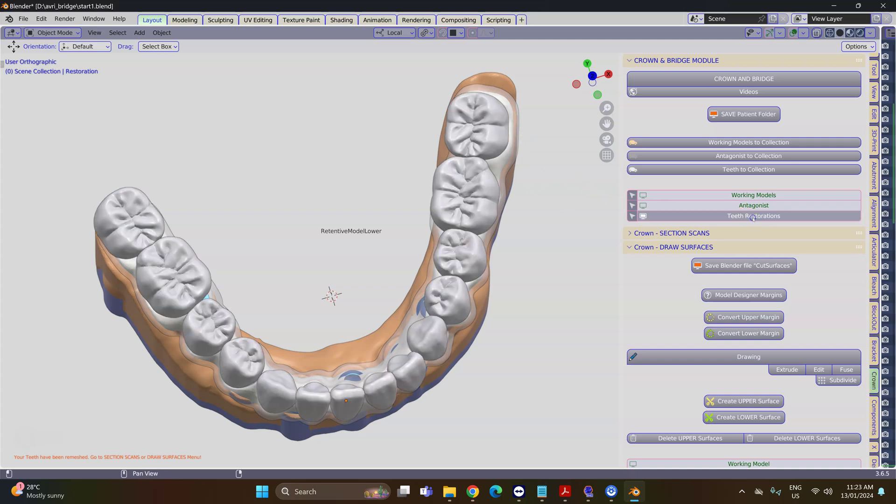
- Select all fourteen individual teeth around the lower arch again, leaving out the framework and the model
click(143, 219)
shift+click(174, 274)
shift+click(210, 323)
shift+click(248, 353)
shift+click(278, 387)
shift+click(345, 392)
shift+click(377, 388)
shift+click(407, 371)
shift+click(426, 331)
shift+click(445, 299)
shift+click(457, 260)
shift+click(463, 216)
shift+click(473, 145)
- Run anti-collision on the individually selected teeth with a 0 mm space between contacts and accept the separated positions
scroll(793, 355, down, 10)
click(789, 347)
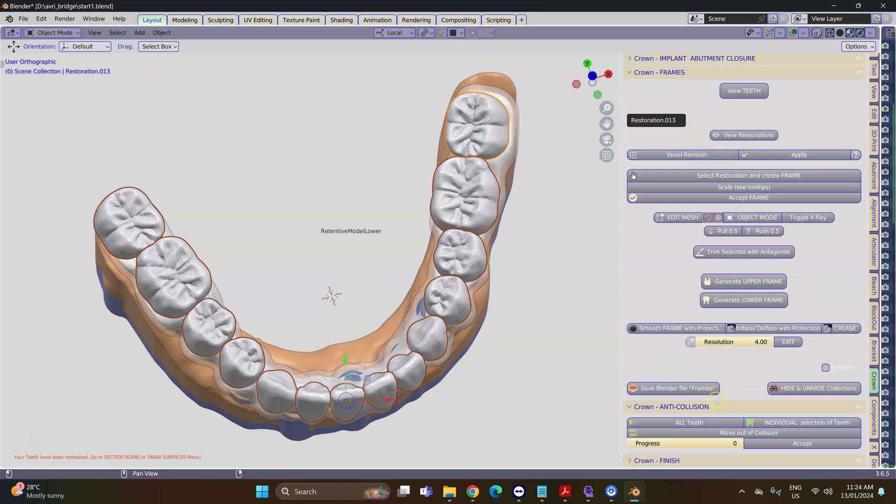
click(778, 422)
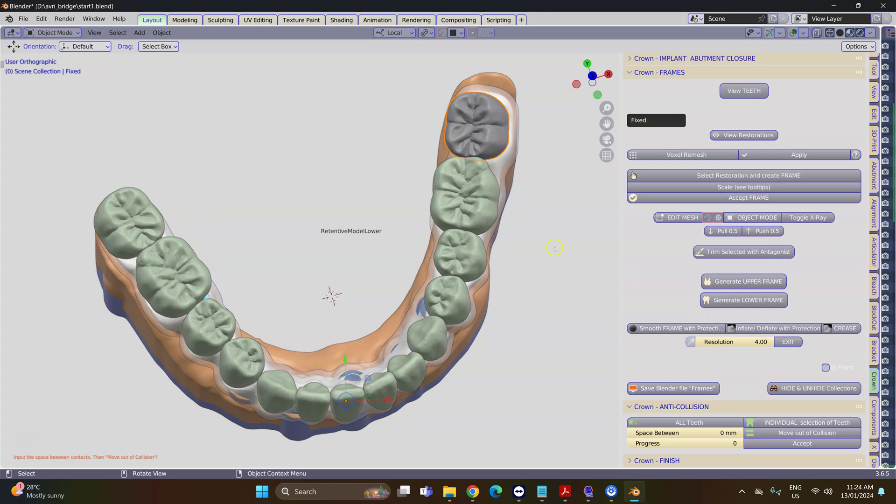
scroll(461, 360, up, 2)
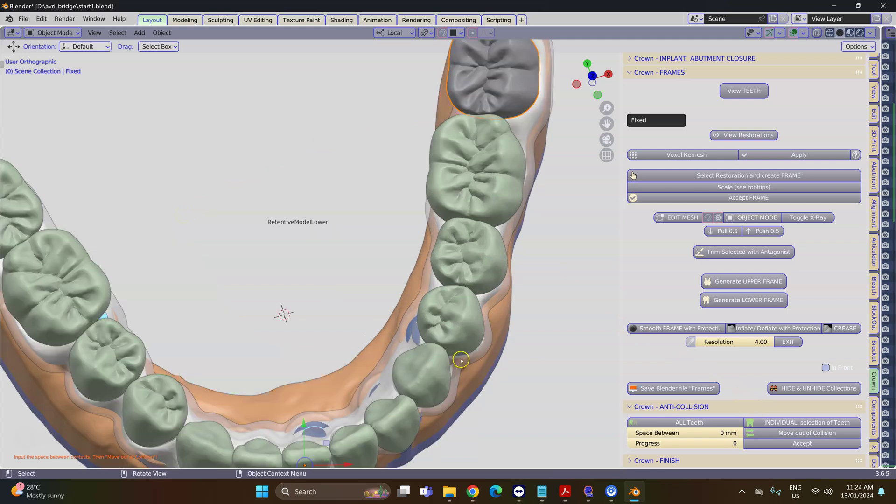
shift+middle_drag(435, 354, 488, 410)
scroll(488, 420, down, 1)
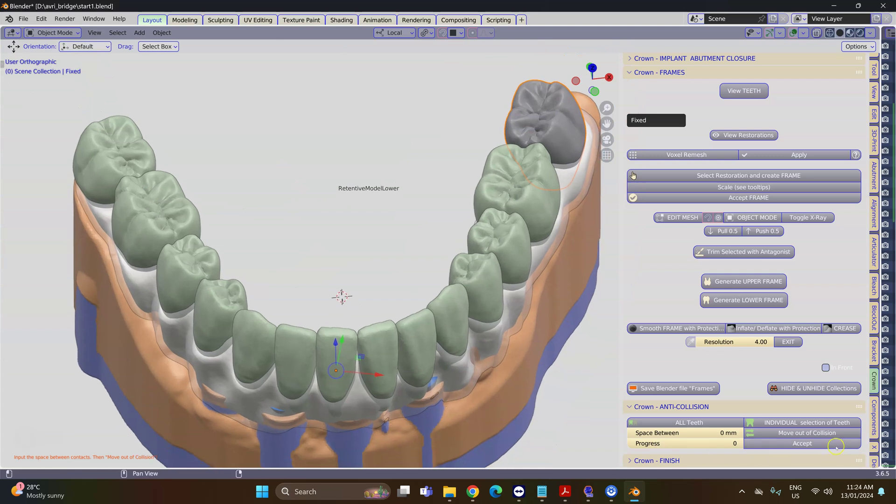
click(792, 433)
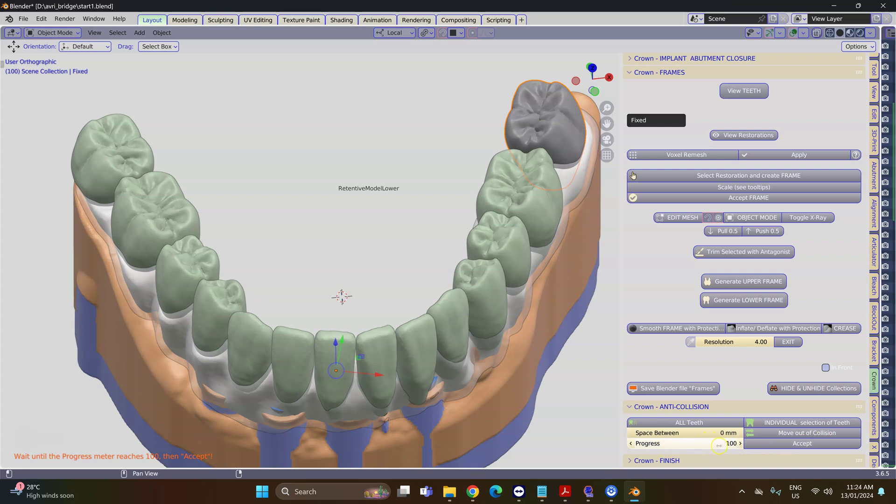
click(808, 444)
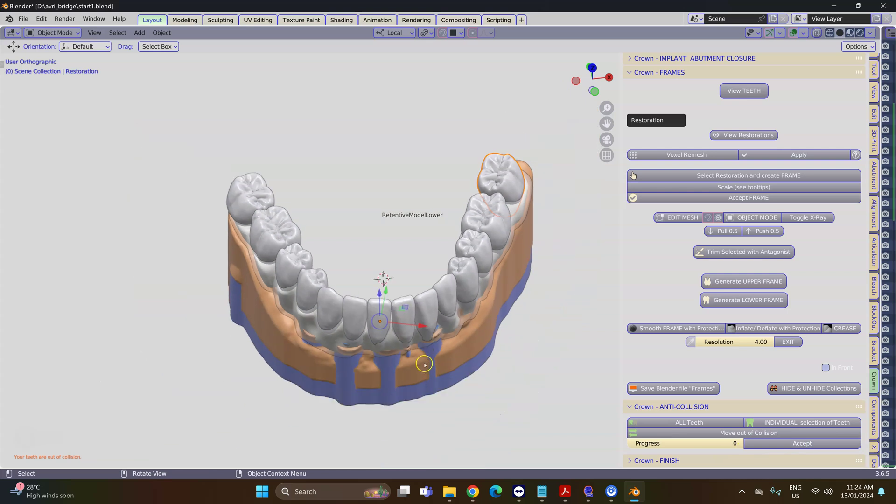
- Select the FullContour gum mesh and pull it outward in Edit Mode with proportional editing over the root protruding from the front
middle_drag(424, 362, 221, 356)
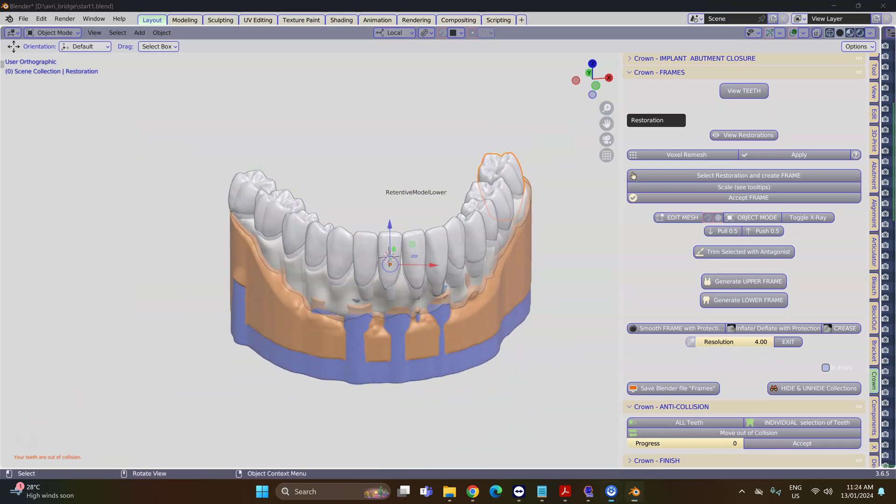
scroll(441, 299, up, 5)
middle_drag(440, 299, 432, 289)
click(424, 363)
middle_drag(424, 363, 407, 305)
scroll(449, 301, up, 3)
scroll(374, 293, down, 1)
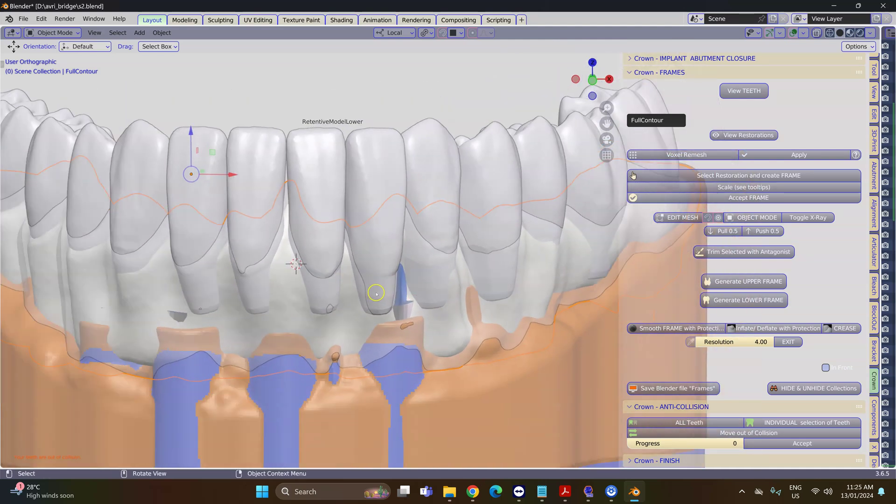
key(Tab)
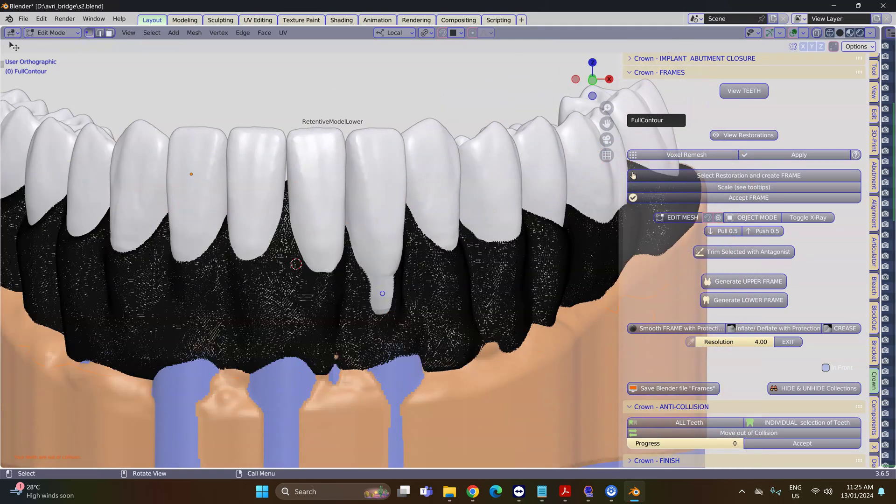
middle_drag(350, 250, 387, 304)
key(g)
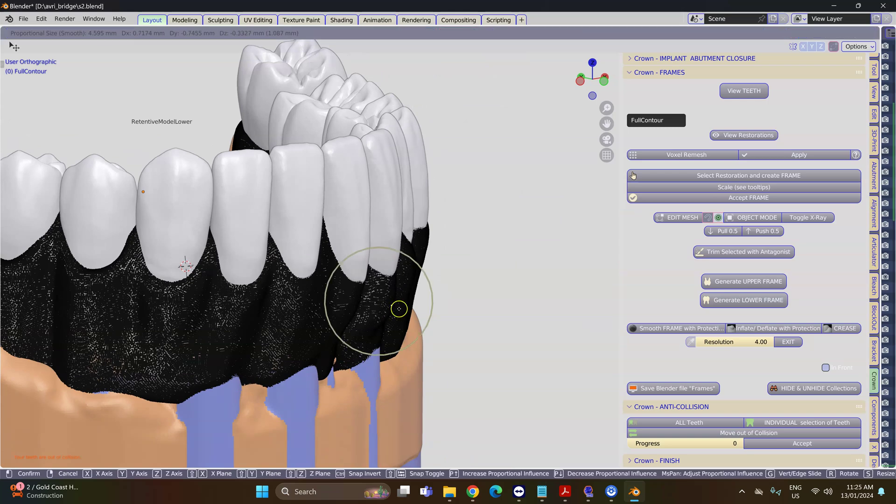
click(399, 308)
- Adjust the FullContour mesh around the protruding base of the last molar with proportional editing and return to Object Mode
middle_drag(399, 308, 368, 311)
scroll(367, 311, up, 2)
click(316, 331)
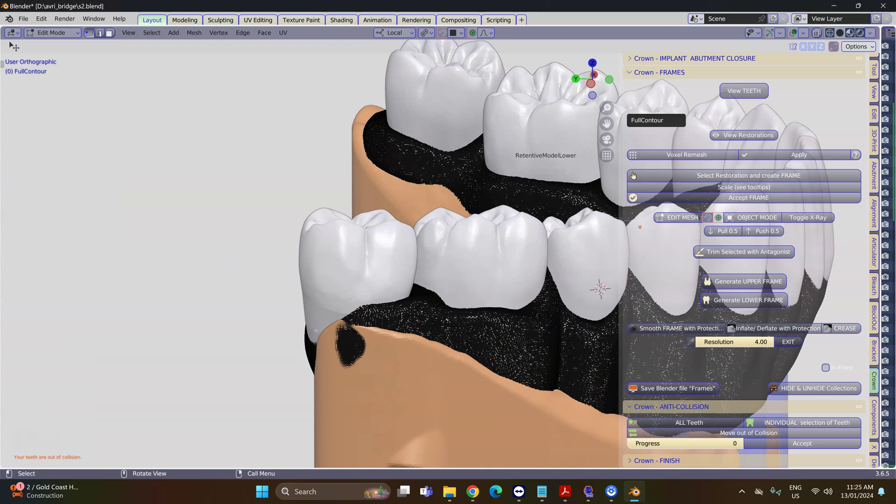
mouse_move(316, 330)
mouse_down()
mouse_move(295, 328)
mouse_move(334, 322)
mouse_move(316, 328)
mouse_up()
middle_drag(297, 334, 260, 314)
drag(260, 315, 260, 316)
scroll(261, 317, down, 4)
middle_drag(261, 317, 232, 320)
key(Tab)
- Select all fourteen tooth restorations from one last molar round to the other, leaving out the FullContour mesh
click(173, 248)
shift+click(231, 241)
shift+click(289, 255)
shift+click(324, 256)
shift+click(398, 252)
shift+click(415, 249)
middle_drag(439, 254, 373, 268)
shift+click(398, 271)
shift+click(425, 271)
shift+click(453, 274)
shift+click(487, 269)
shift+click(529, 265)
shift+click(558, 250)
shift+click(574, 237)
middle_drag(573, 237, 841, 266)
- Define the selected teeth as the objects being cut in the WaxUp cutting tools
scroll(866, 396, down, 4)
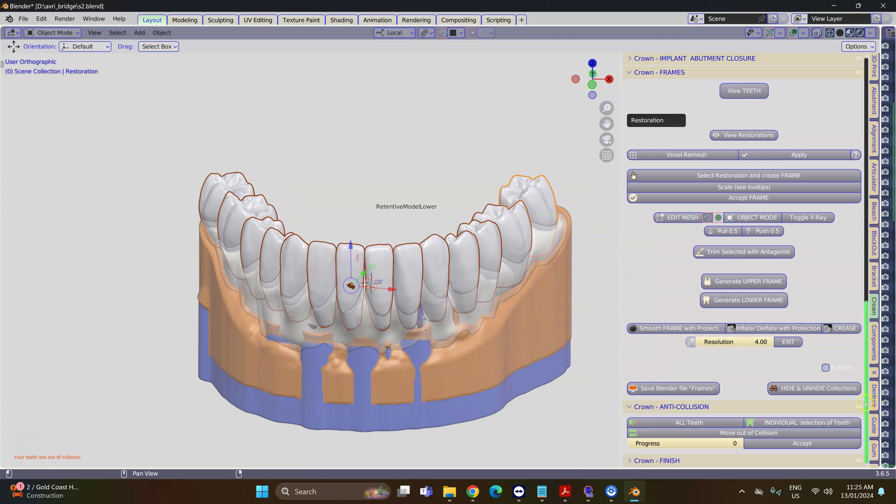
scroll(866, 429, down, 8)
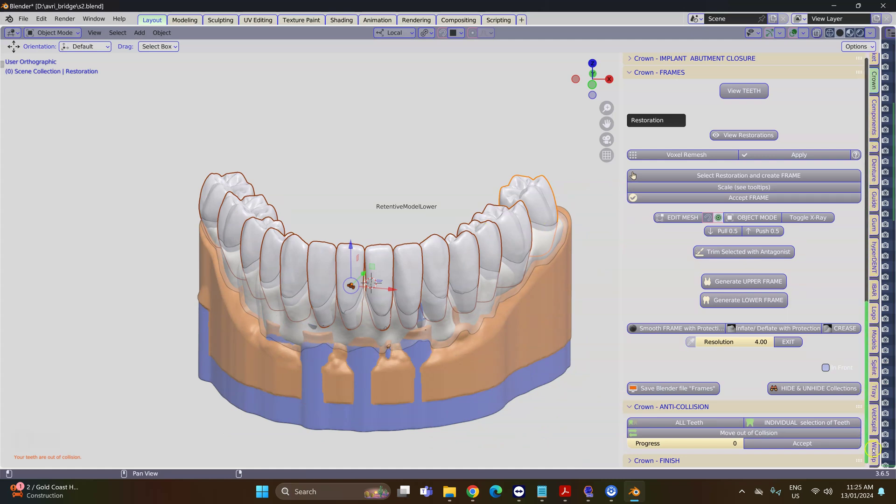
click(873, 451)
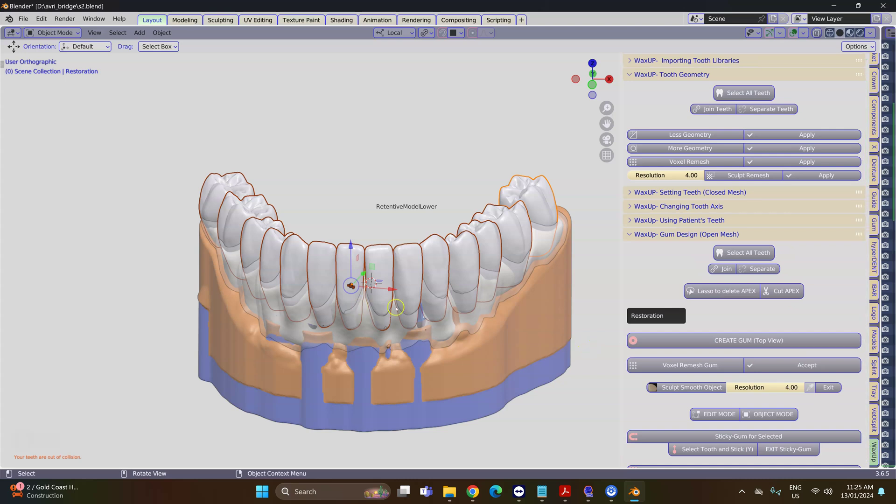
scroll(676, 313, down, 2)
scroll(711, 304, down, 5)
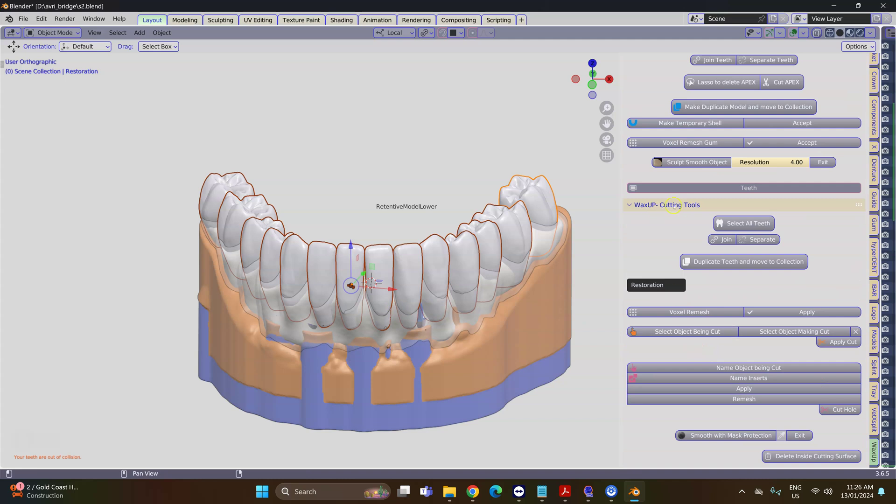
click(686, 333)
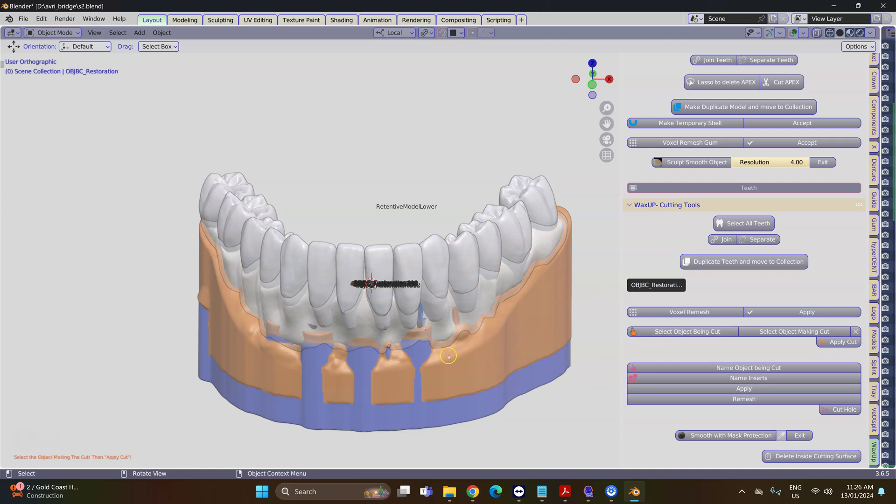
- Define the FullContour gum mesh as the object making the cut and apply the cut to all teeth
click(422, 322)
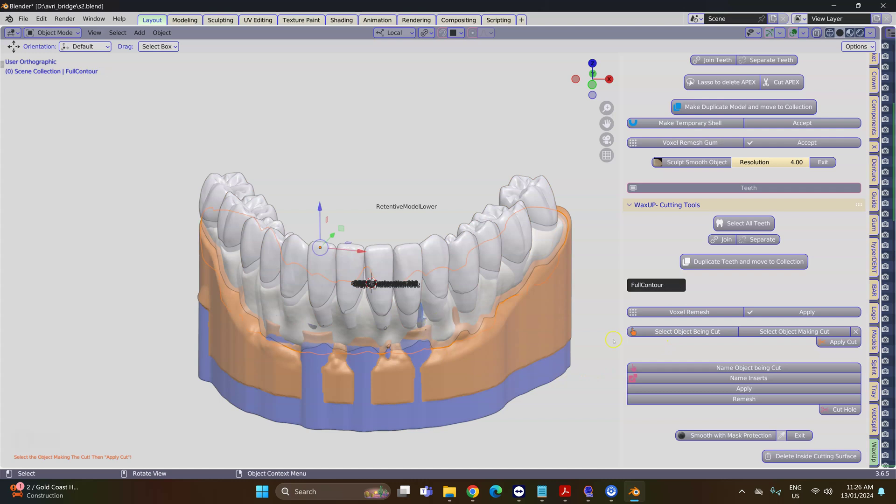
click(787, 332)
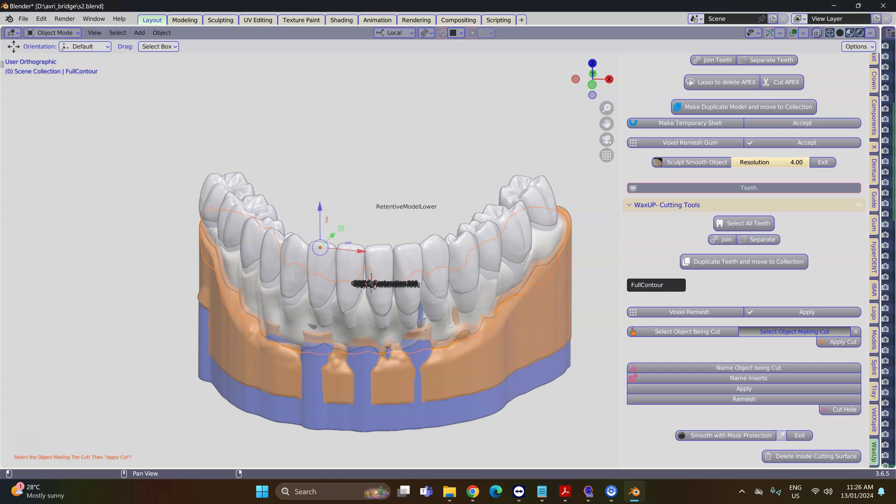
click(542, 340)
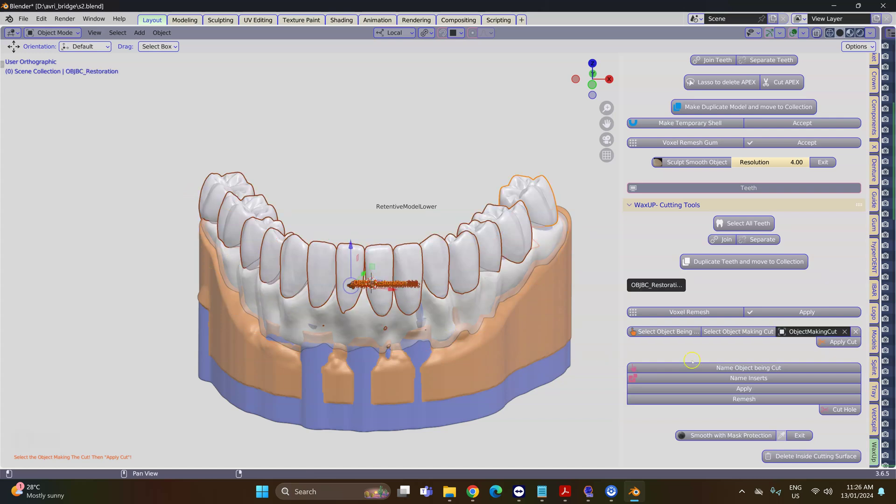
click(839, 343)
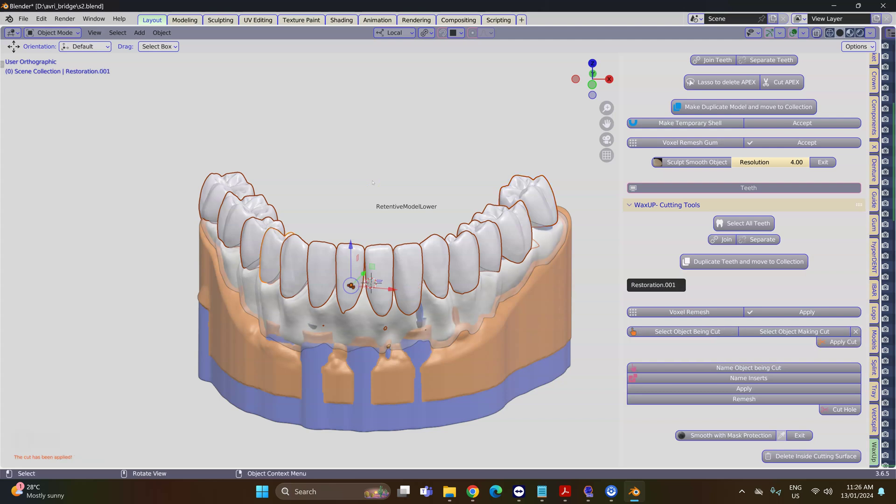
- Hide everything except the cut teeth and view their undersides
key(ctrl+i)
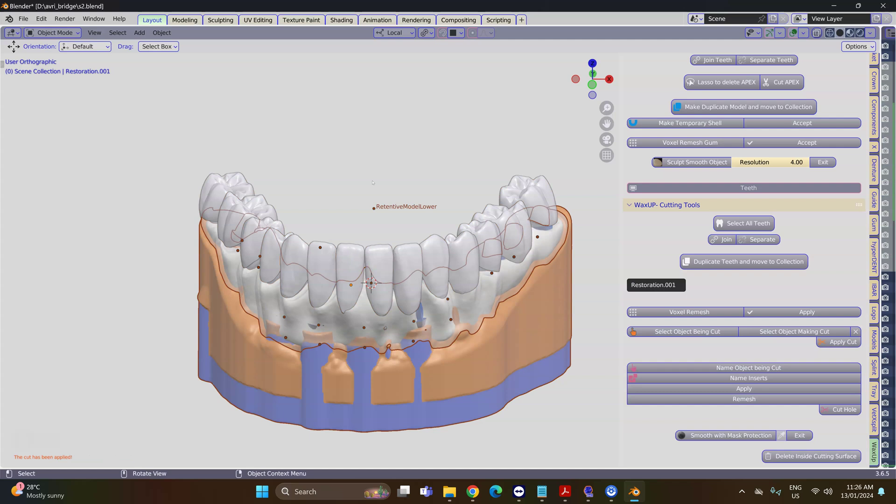
key(h)
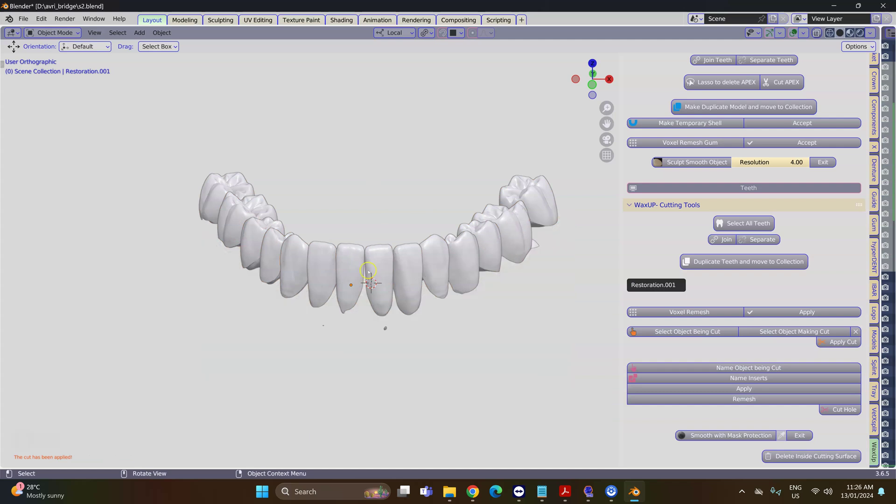
middle_drag(369, 271, 329, 255)
scroll(330, 246, up, 2)
- Examine the loose fragments beneath the cut teeth and identify which restorations they belong to
click(487, 361)
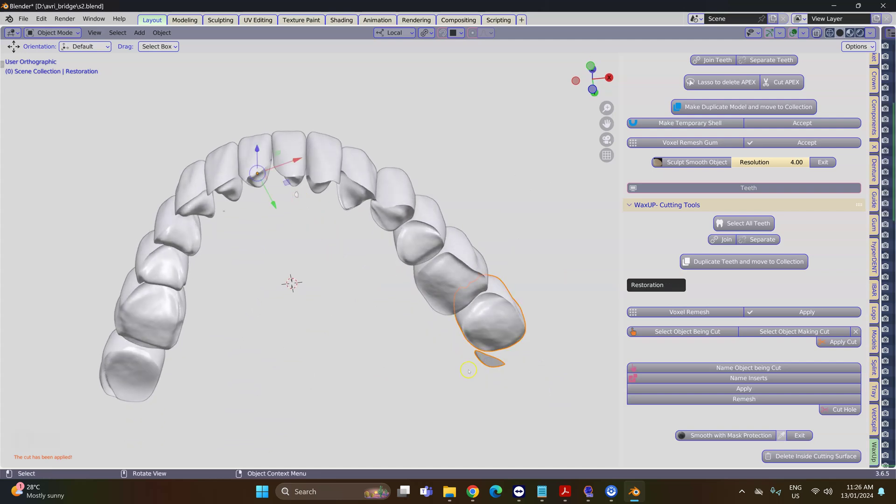
middle_drag(468, 371, 470, 379)
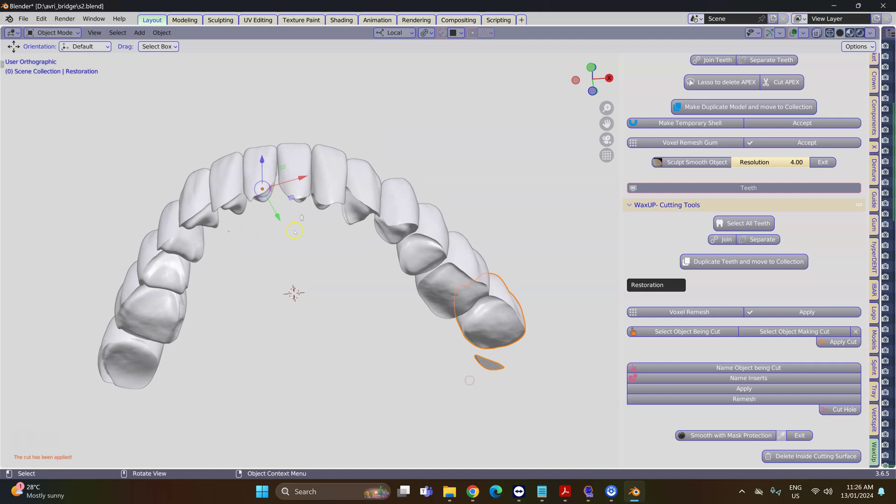
click(303, 217)
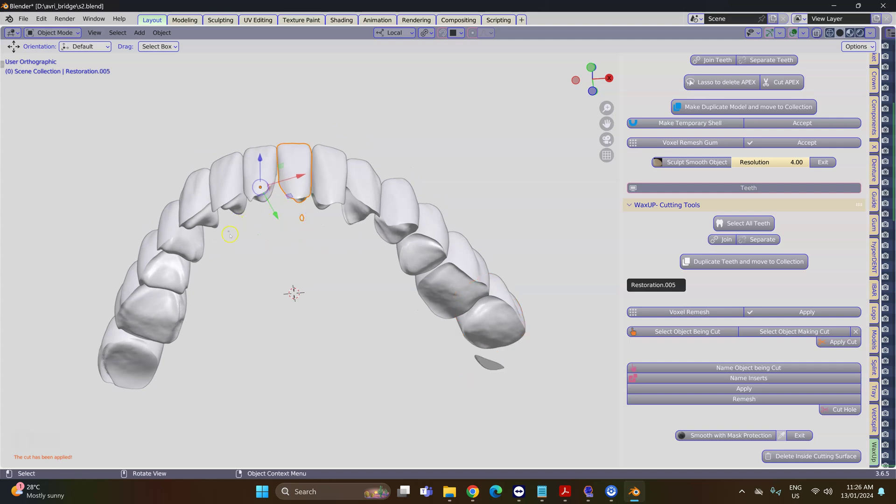
click(229, 233)
click(304, 218)
middle_drag(303, 226, 330, 242)
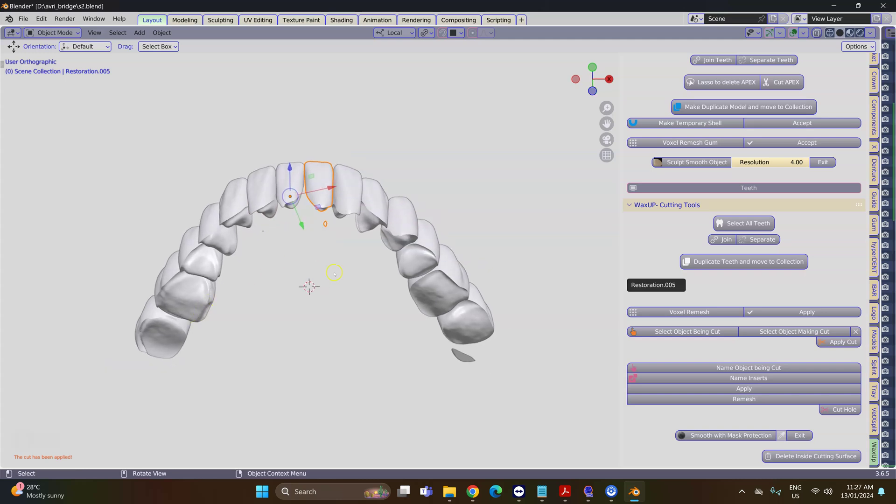
click(465, 358)
- Select all the cut teeth around the arch together with their loose fragments
click(181, 340)
shift+click(208, 258)
shift+click(220, 231)
shift+click(248, 198)
shift+click(258, 191)
shift+click(288, 176)
shift+click(321, 173)
shift+click(346, 180)
shift+click(370, 189)
shift+click(402, 219)
shift+click(451, 283)
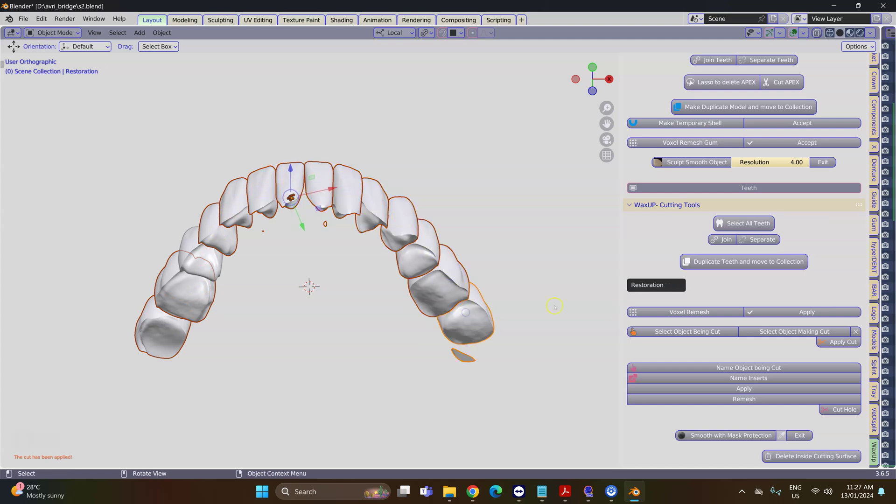
- Separate the joined teeth and fragments into individual objects, and delete all loose fragments by inverting a selection of the teeth
click(757, 239)
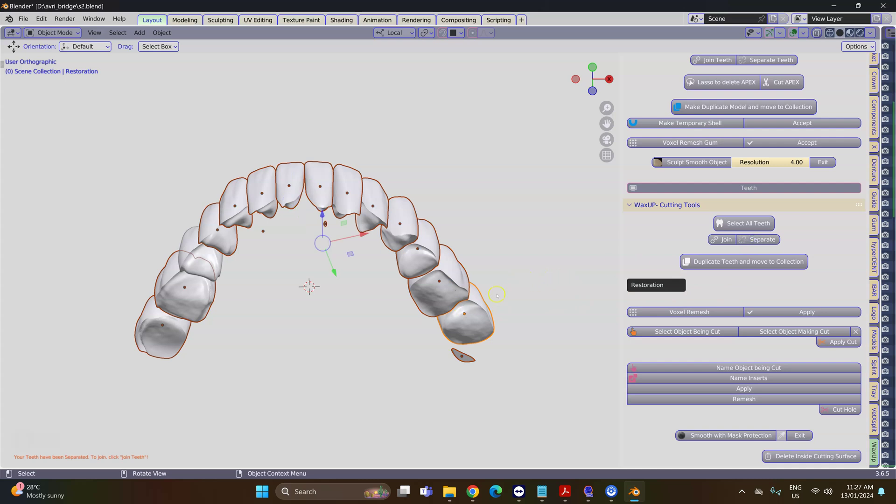
click(161, 324)
shift+click(186, 289)
shift+click(218, 231)
shift+click(236, 206)
shift+click(263, 187)
shift+click(295, 184)
shift+click(320, 186)
shift+click(354, 189)
shift+click(374, 198)
shift+click(399, 216)
shift+click(423, 247)
shift+click(441, 281)
shift+click(477, 321)
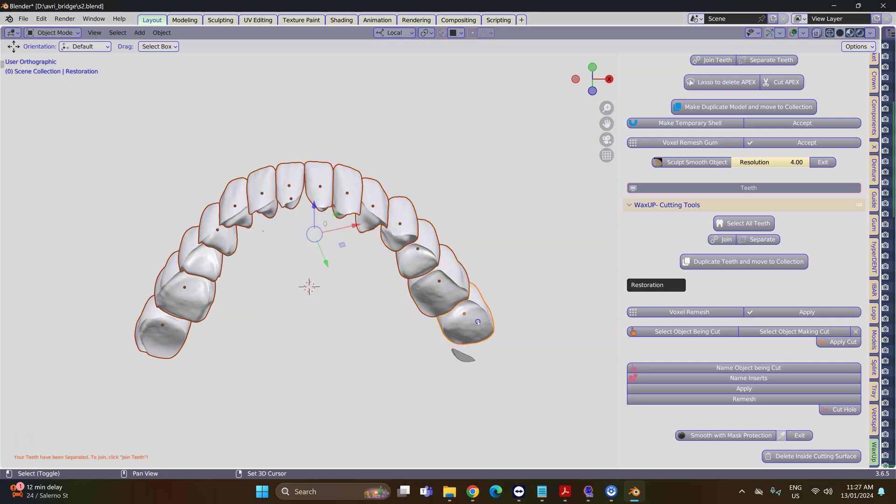
click(508, 247)
right_click(508, 248)
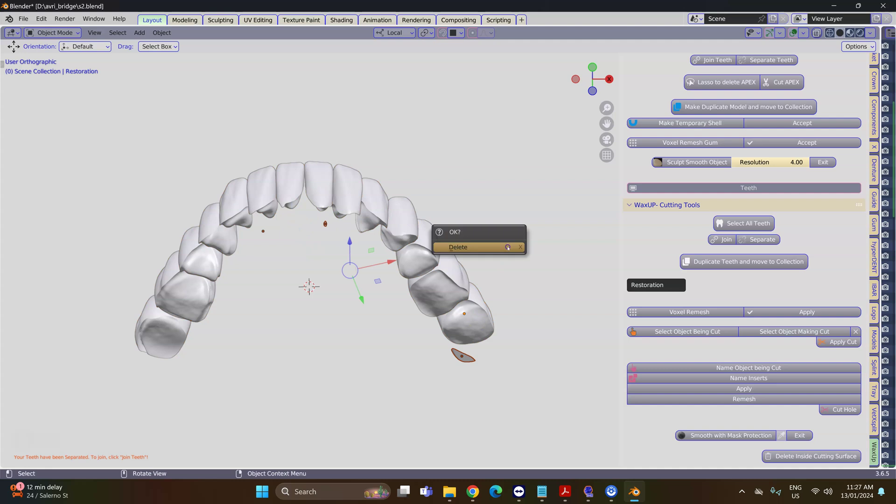
key(Escape)
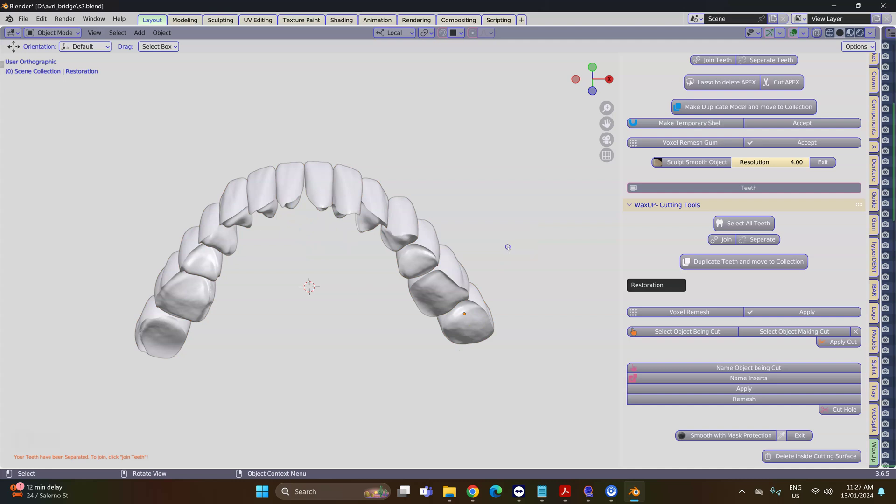
- Select all the teeth around the arch and delete their inside cutting surfaces
shift+click(161, 329)
shift+click(185, 290)
shift+click(201, 255)
shift+click(228, 219)
shift+click(239, 209)
shift+click(260, 197)
shift+click(289, 186)
shift+click(320, 181)
shift+click(348, 187)
shift+click(372, 200)
shift+click(400, 223)
shift+click(418, 248)
shift+click(439, 281)
shift+click(469, 324)
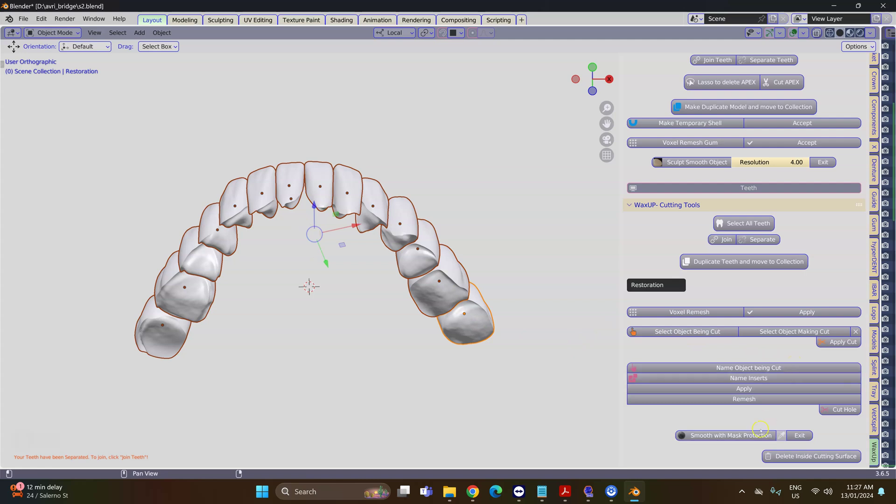
click(825, 456)
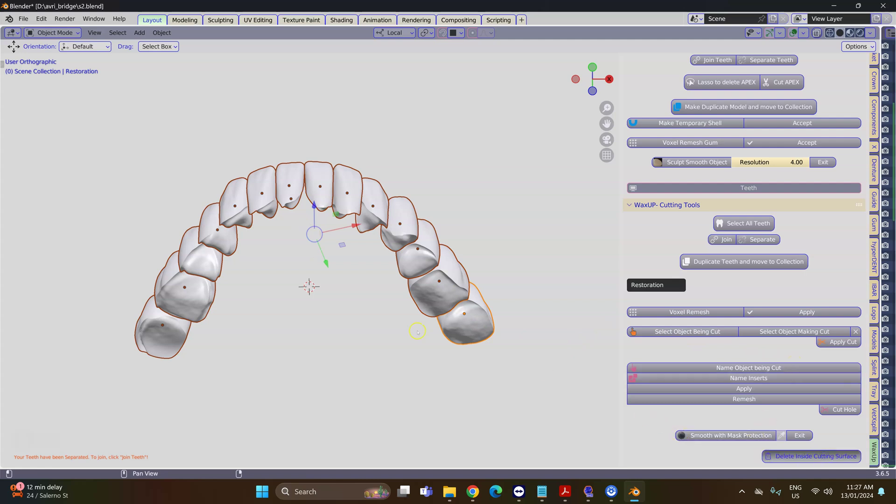
- Turn the teeth to an occlusal view and bring up the WaxUp Thimbles tools
middle_drag(416, 320, 409, 387)
middle_drag(383, 224, 388, 327)
scroll(394, 303, up, 4)
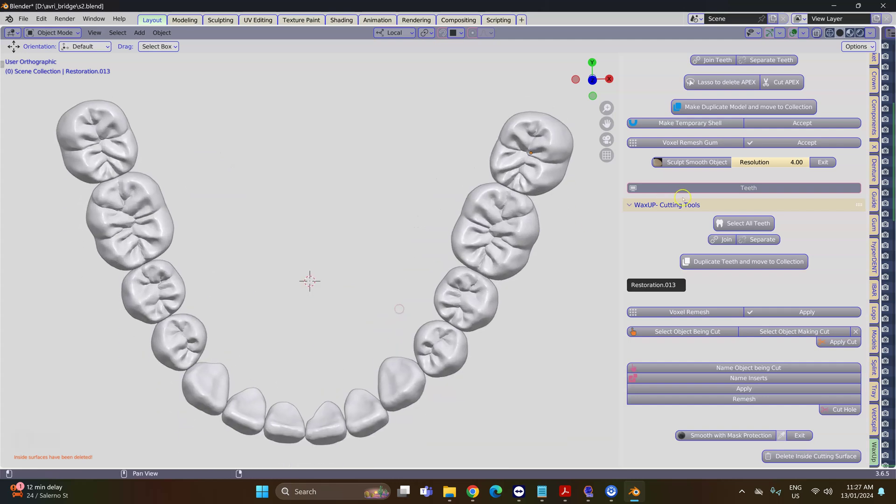
ctrl+click(645, 205)
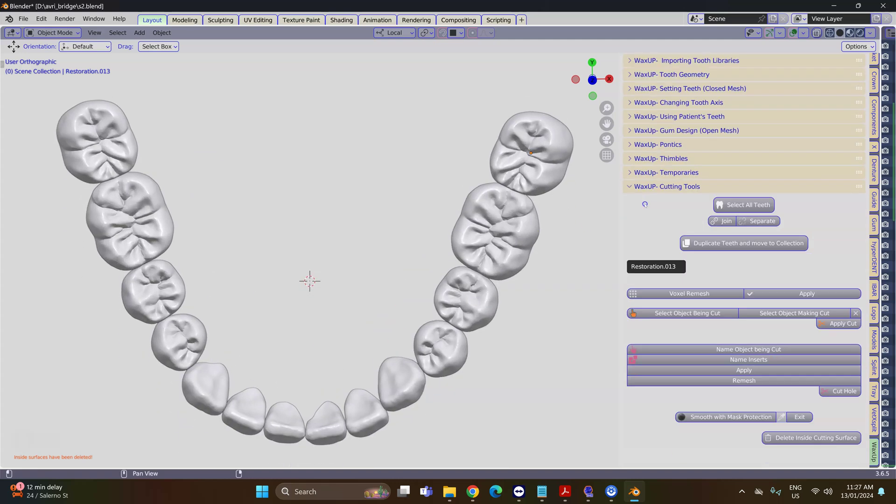
click(652, 158)
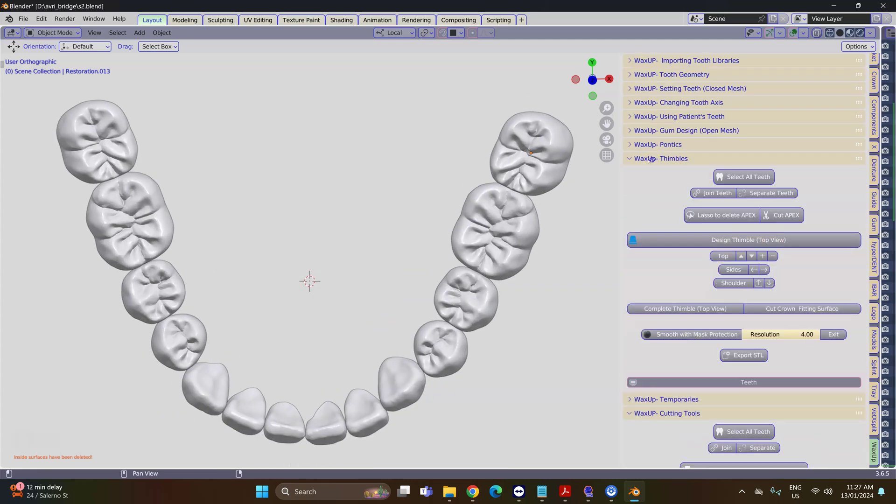
- Save the project as s3.blend in the D:\avri_bridge folder
click(23, 19)
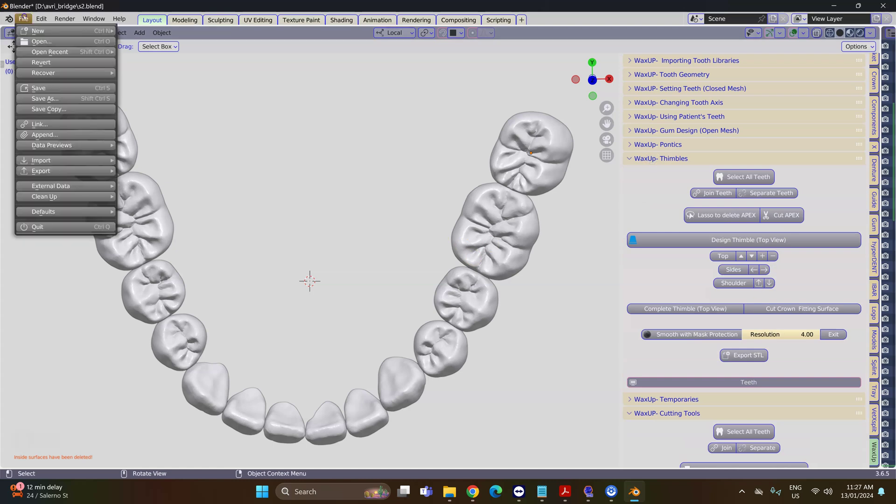
click(46, 99)
click(311, 383)
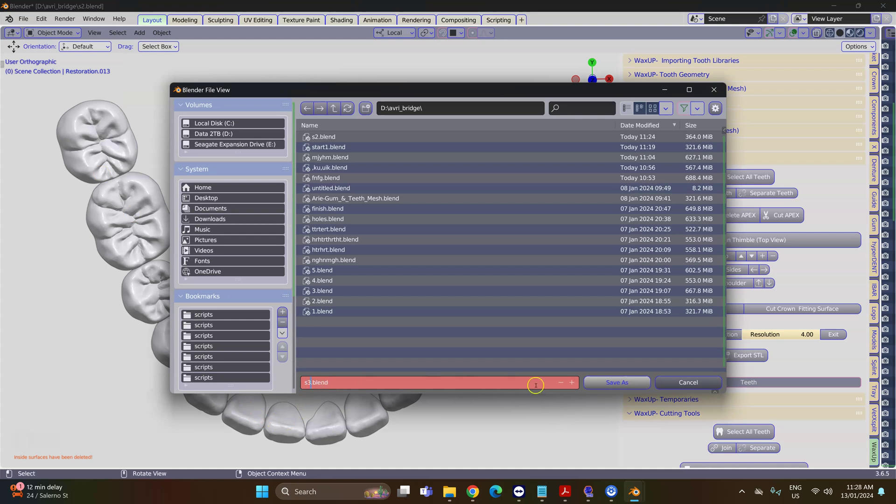
click(588, 382)
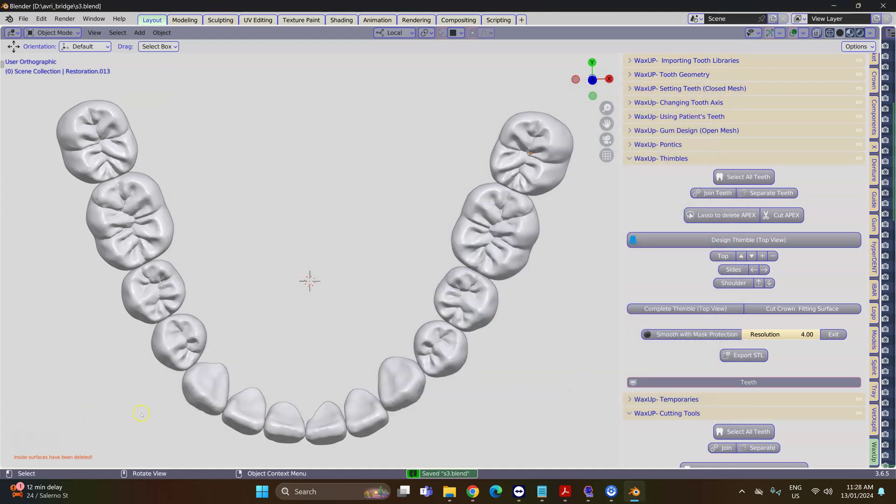
- Select all the teeth around the arch and run Design Thimble on them in the top view
click(113, 143)
shift+click(131, 210)
shift+click(146, 280)
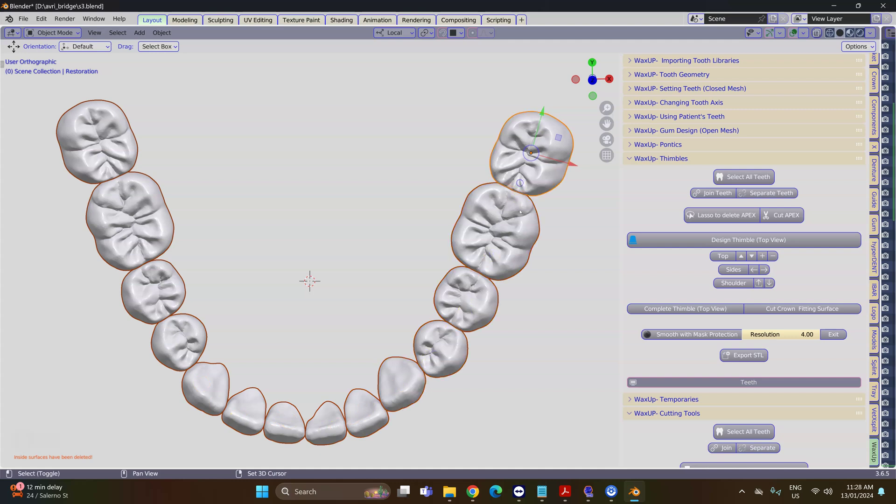
click(708, 240)
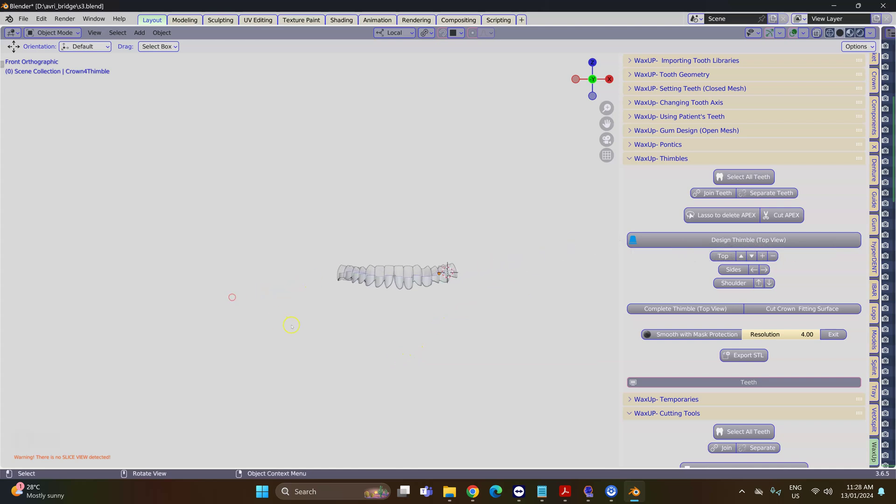
- Examine how the thimbles sit inside the transparent crowns, from the side teeth round to the incisors
scroll(296, 334, up, 3)
shift+middle_drag(292, 350, 405, 225)
middle_drag(372, 260, 557, 284)
click(178, 225)
middle_drag(178, 225, 194, 211)
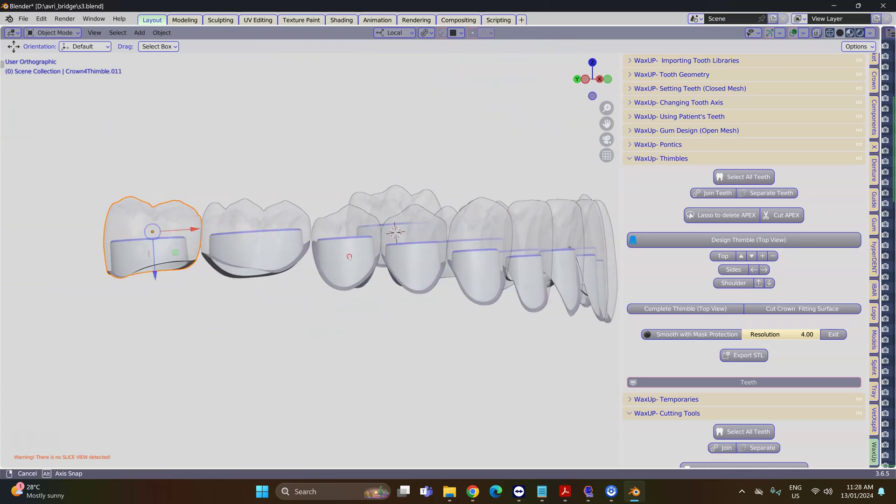
middle_drag(349, 257, 392, 216)
scroll(339, 269, up, 4)
scroll(308, 311, up, 5)
middle_drag(273, 313, 297, 301)
middle_drag(336, 217, 412, 271)
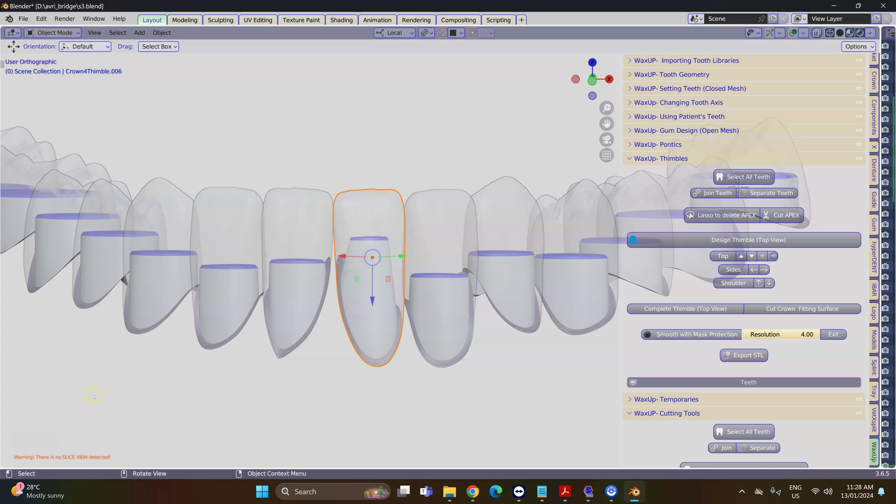
- Edit the top of the selected central incisor's thimble from the side, centring it within the crown and scaling it down
middle_drag(602, 261, 372, 242)
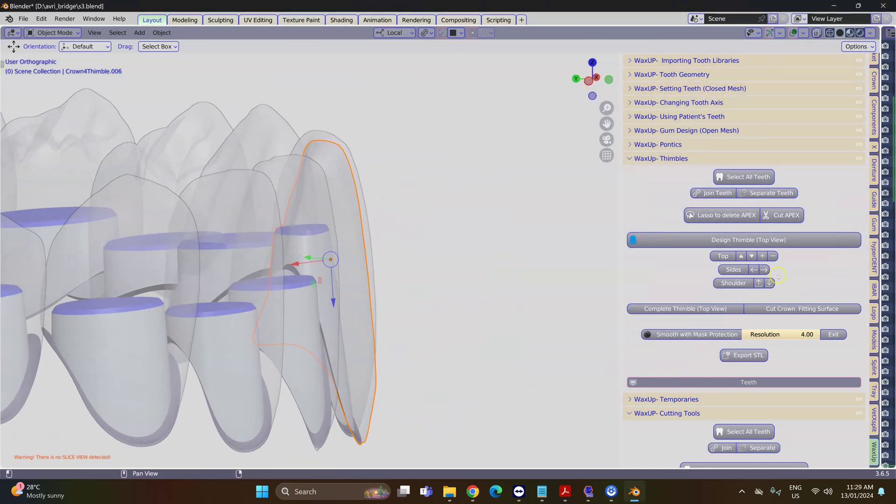
click(725, 255)
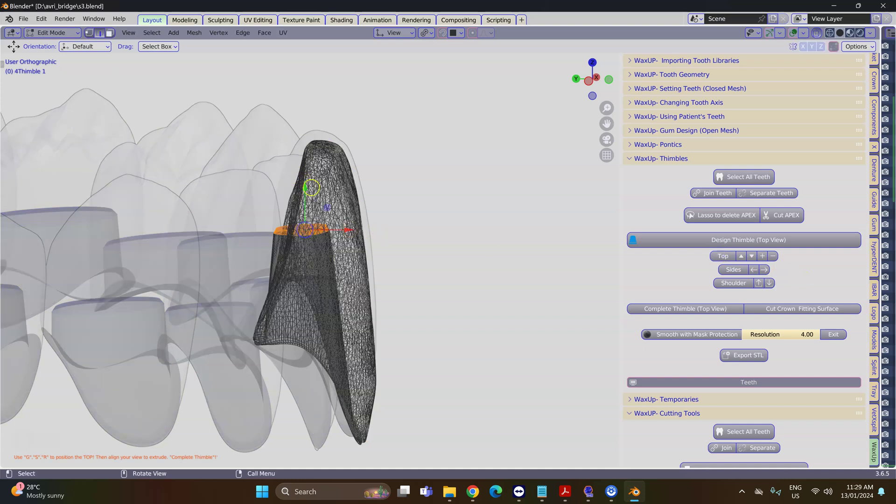
key(g)
click(334, 237)
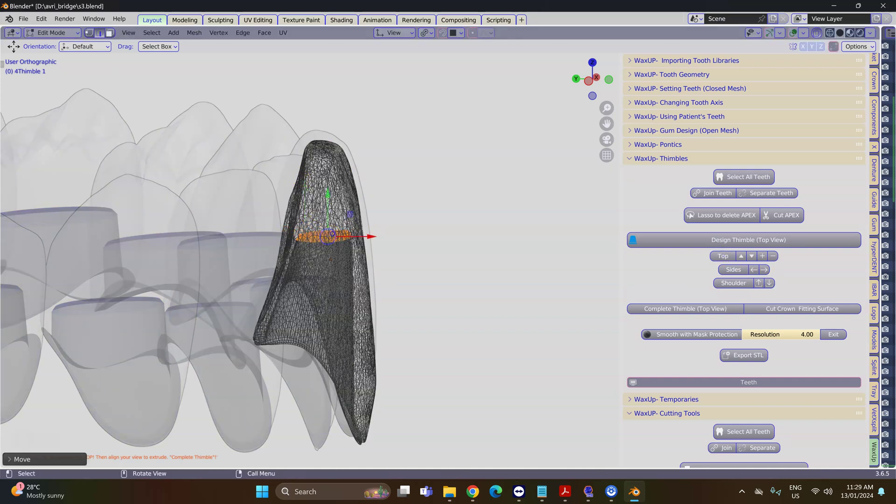
key(s)
click(388, 256)
- Widen the central incisor's thimble top along the X axis in a front view
middle_drag(388, 256, 333, 258)
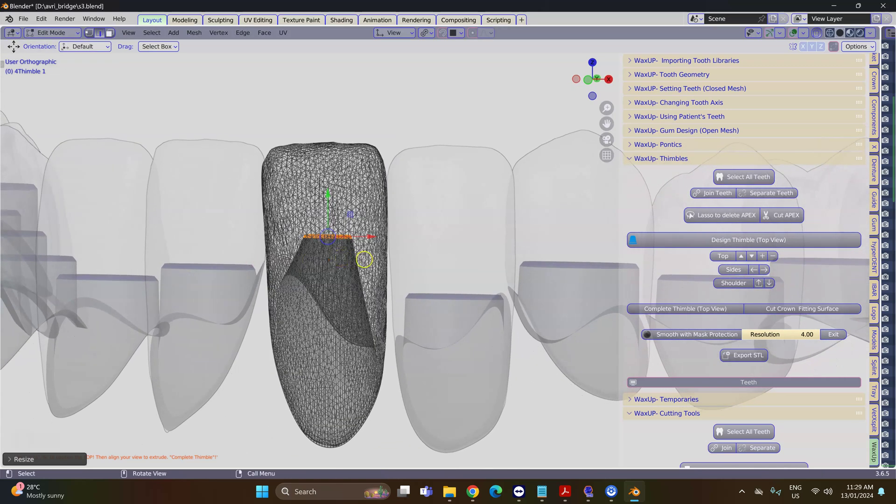
key(s)
key(x)
click(379, 258)
- Edit the thimble top of the other central incisor, raising it towards the incisal edge and scaling it down
shift+middle_drag(377, 259, 412, 256)
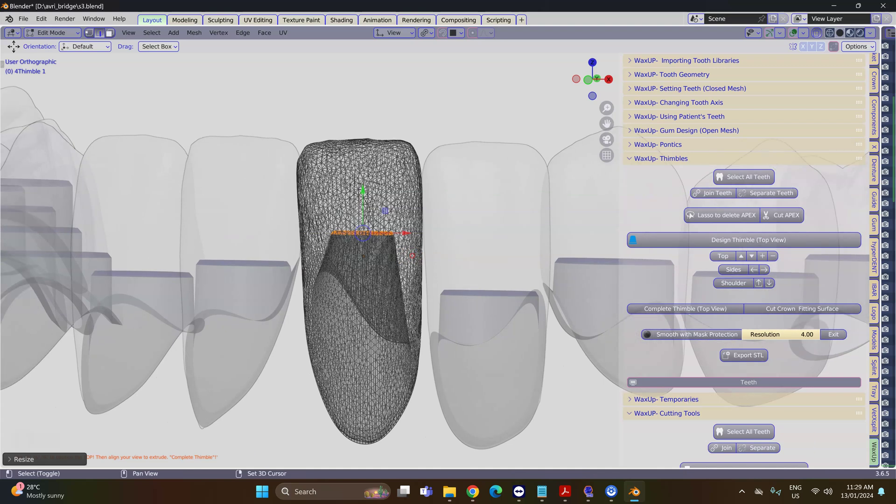
click(722, 256)
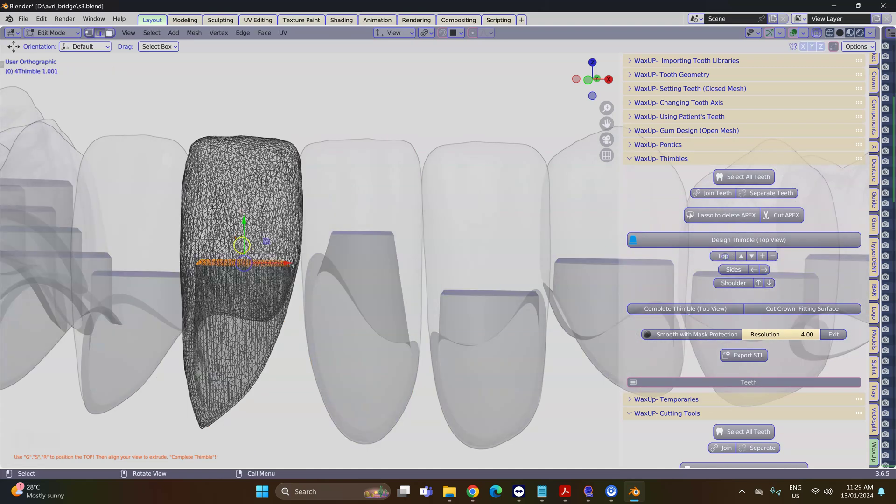
drag(243, 225, 244, 189)
key(s)
click(330, 221)
- From the side, centre this second incisor's thimble top within the crown, shrink it and tilt it to follow the crown
middle_drag(330, 220, 378, 246)
scroll(378, 246, up, 2)
key(g)
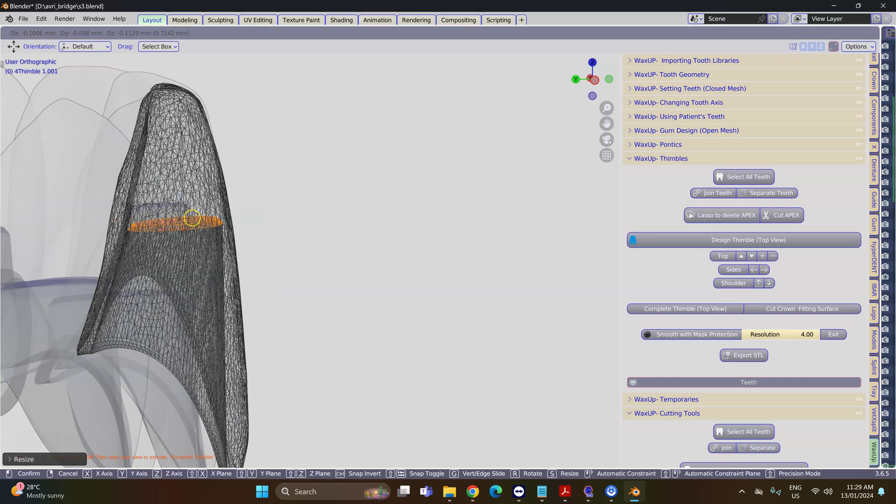
click(328, 253)
key(s)
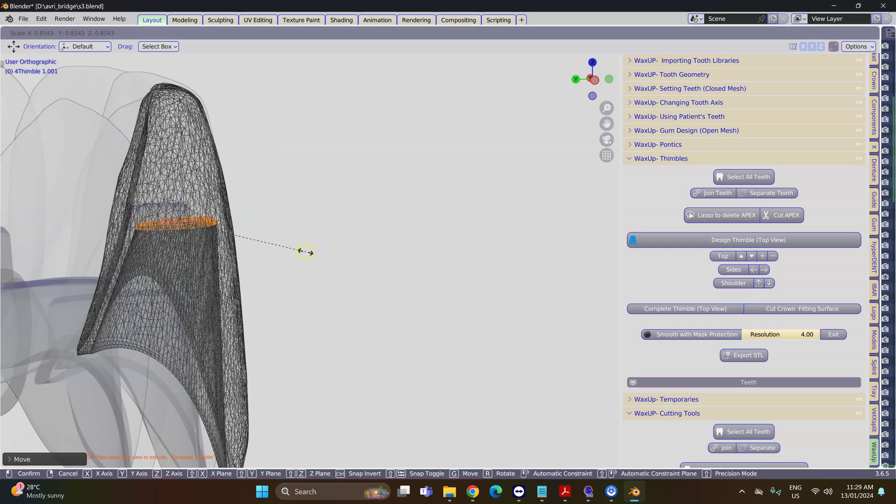
click(277, 249)
key(r)
click(283, 229)
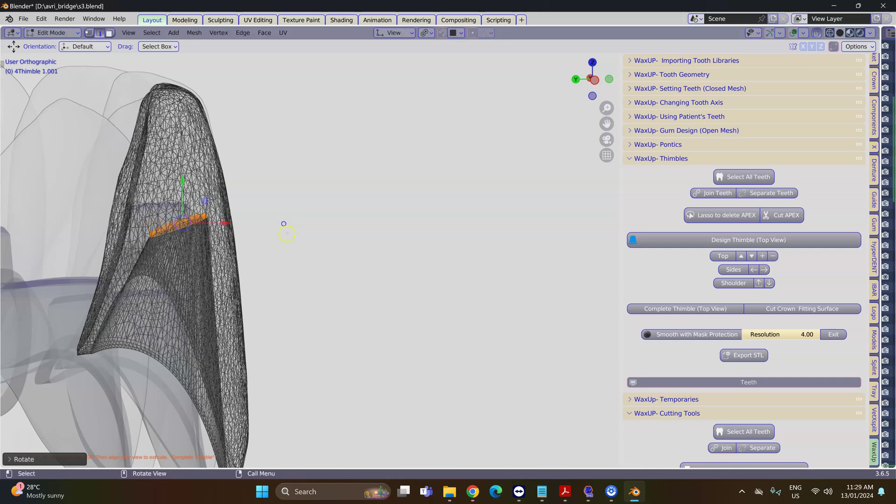
- From the front, move the second incisor's thimble top slightly higher and widen it a little along the X axis
middle_drag(286, 234, 262, 270)
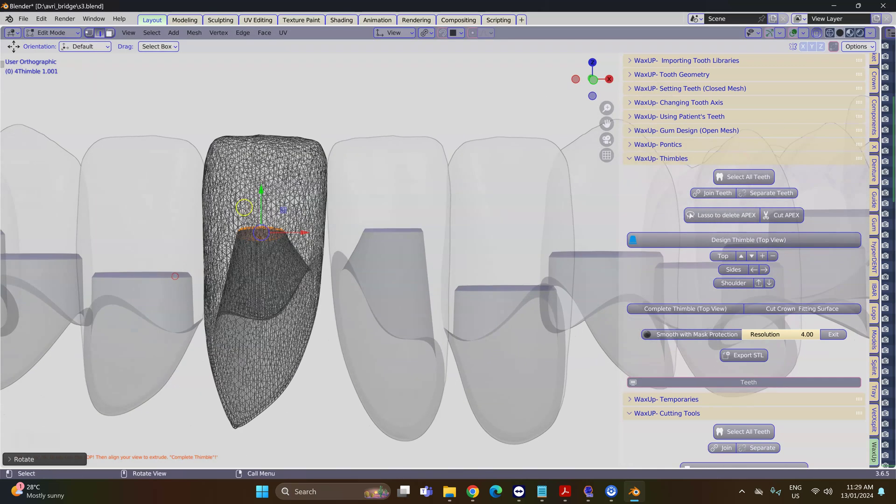
key(g)
drag(267, 185, 268, 186)
scroll(322, 236, up, 1)
key(s)
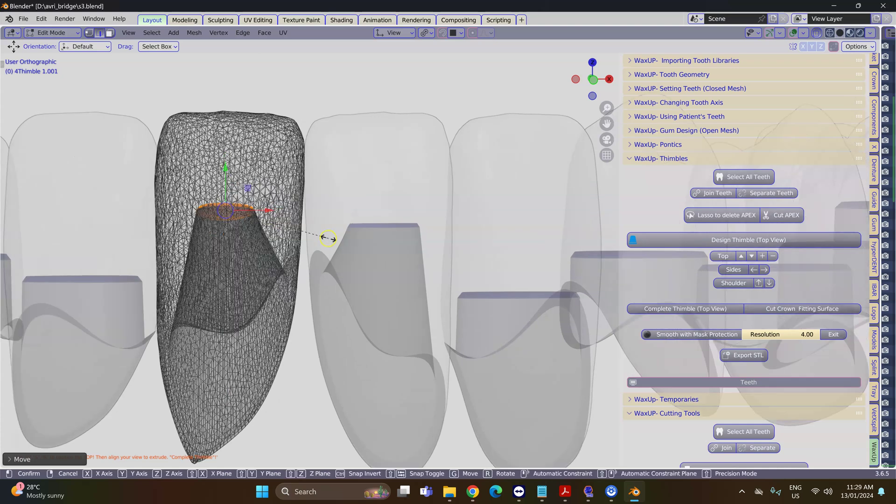
key(x)
click(339, 238)
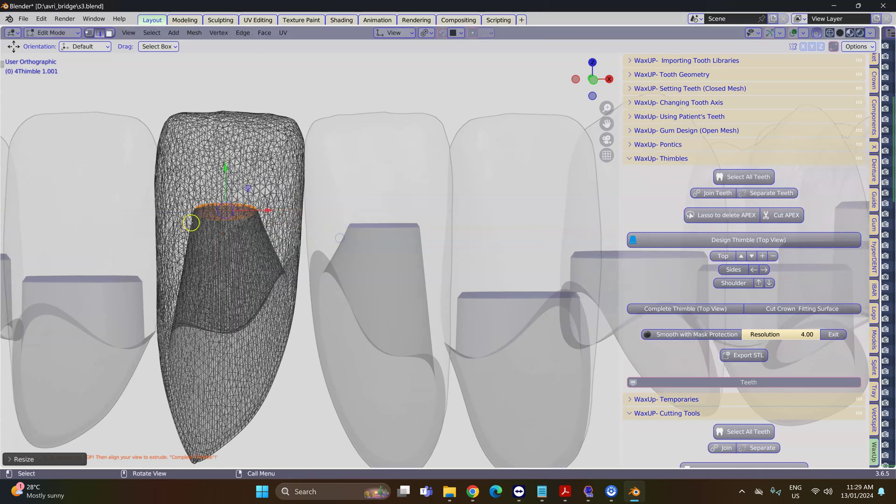
key(g)
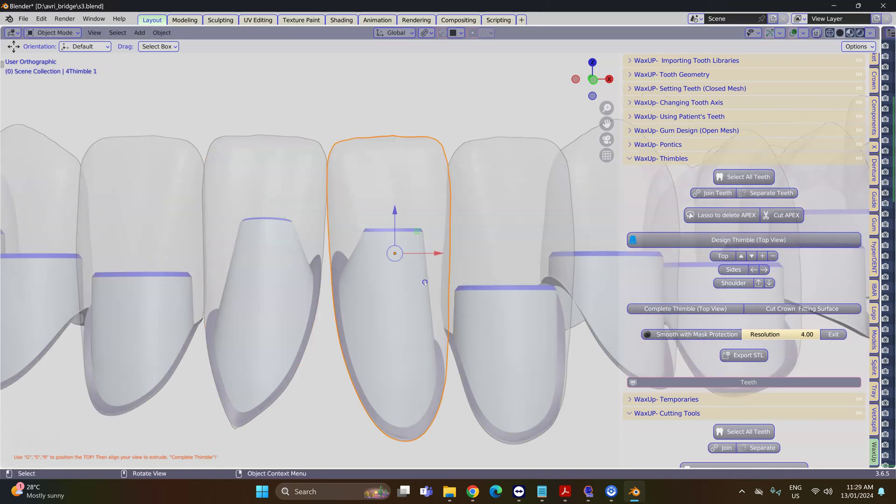
- Move and resize the thimble tops of the remaining incisors, canines, premolars and molars on both sides, raising the last premolar's top
key(Tab)
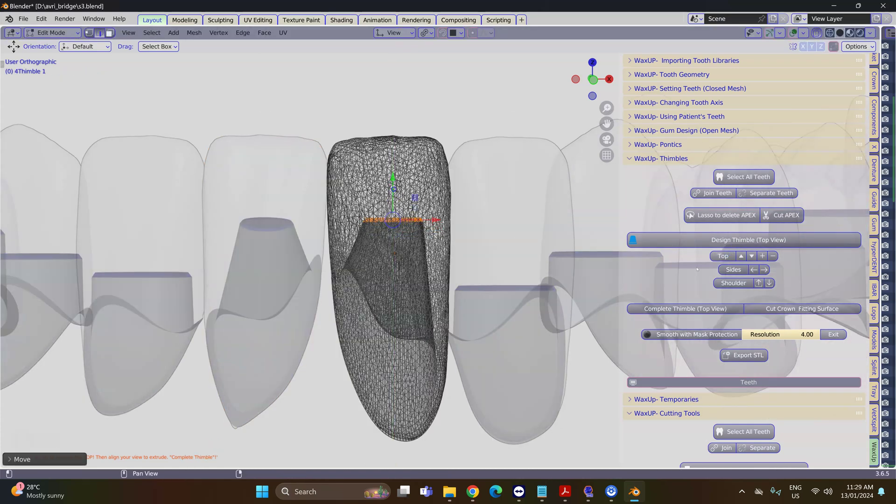
middle_drag(443, 304, 513, 317)
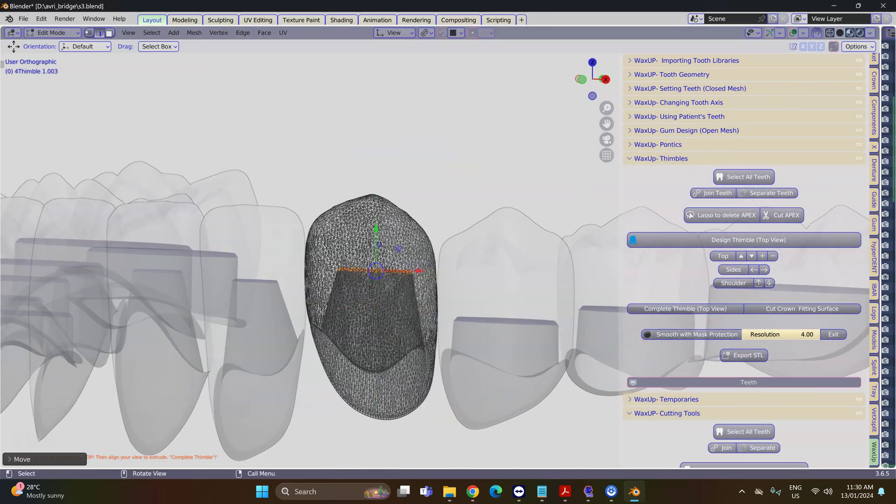
middle_drag(420, 304, 566, 304)
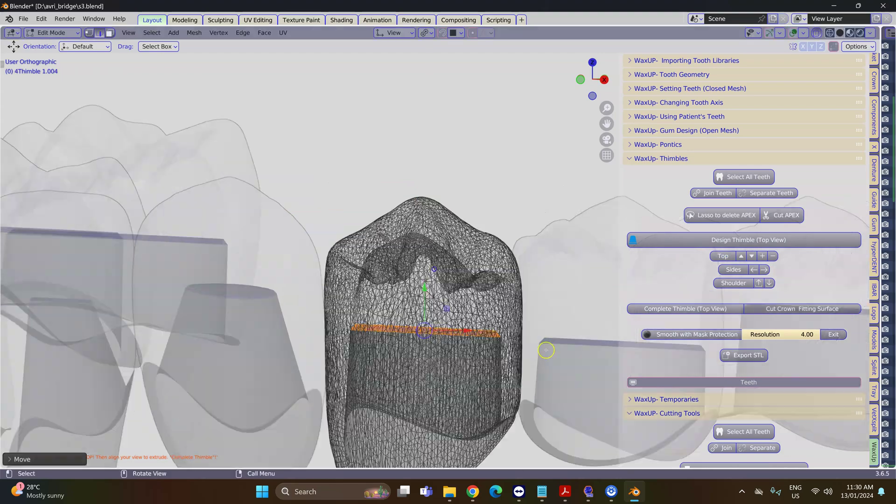
middle_drag(513, 243, 694, 269)
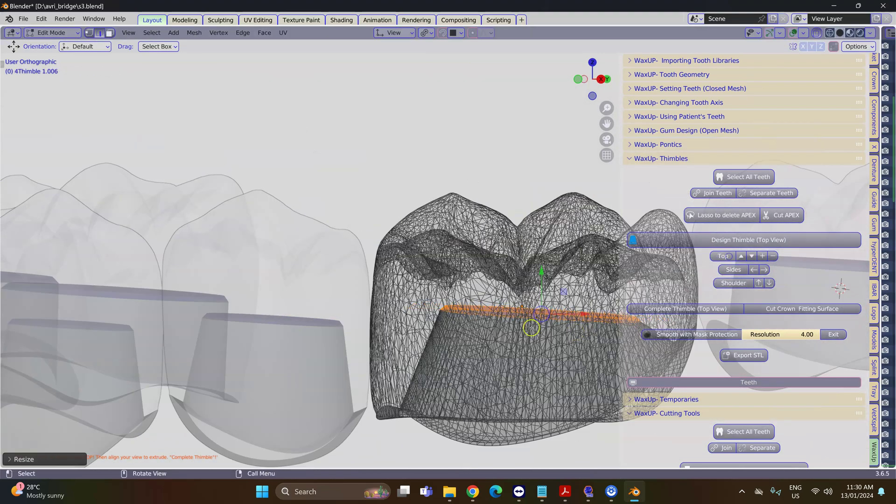
scroll(526, 353, down, 2)
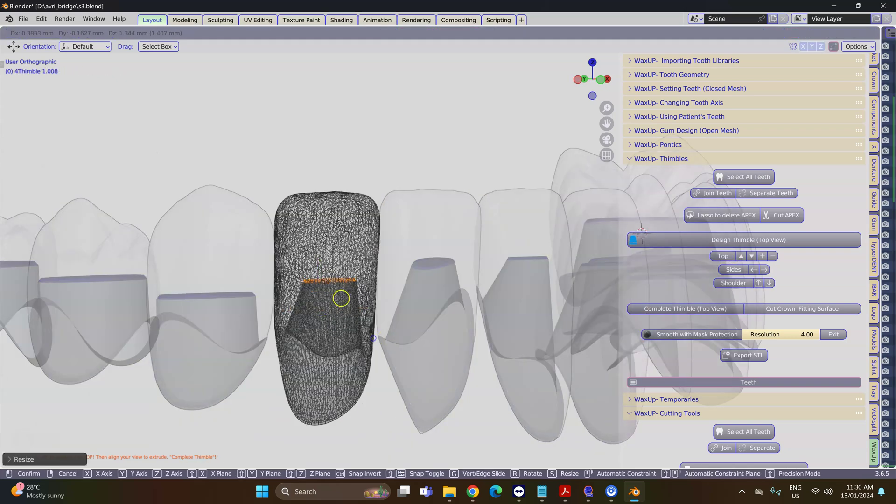
middle_drag(340, 296, 444, 296)
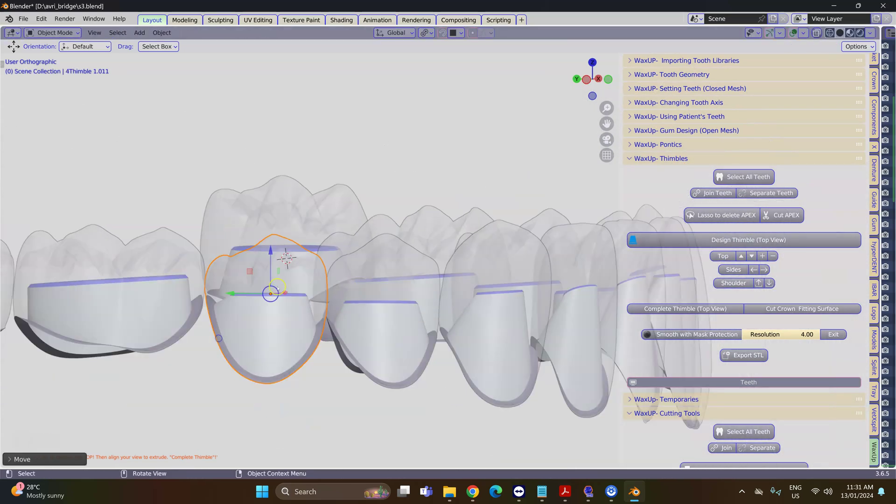
click(741, 257)
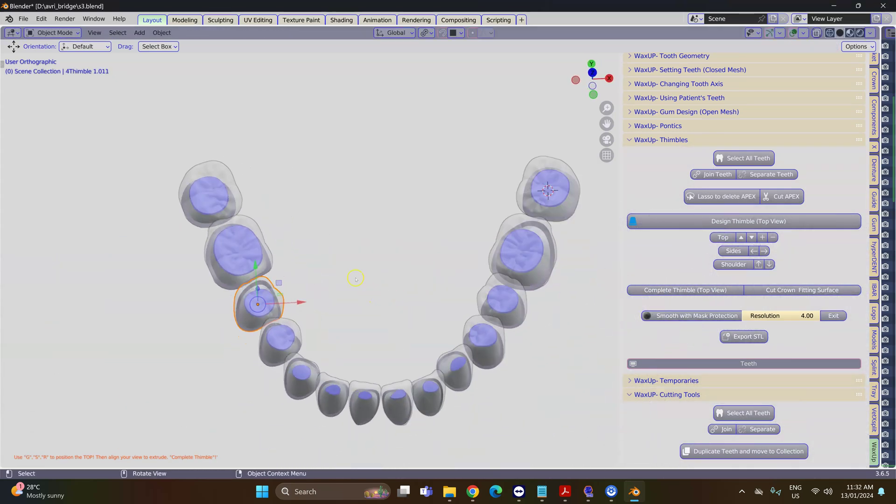
- Select all the teeth with designed thimbles, from one end of the arch to the other
middle_drag(356, 279, 239, 204)
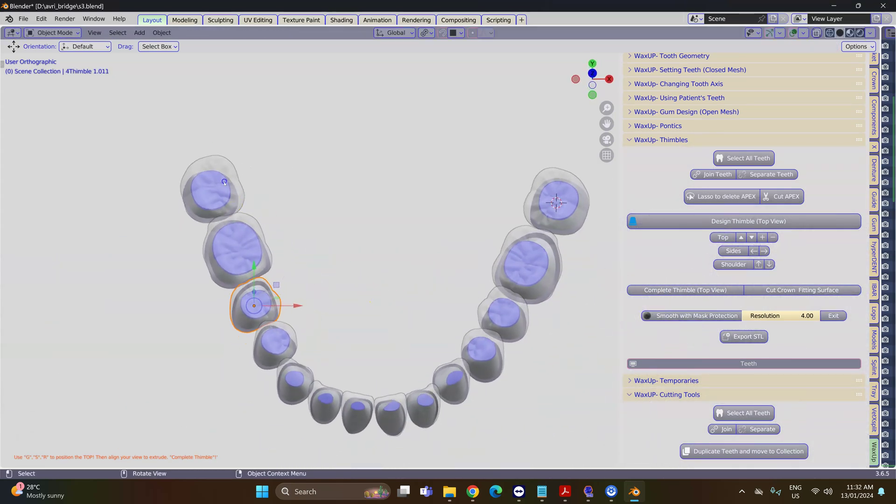
shift+click(260, 293)
shift+click(275, 342)
shift+click(294, 379)
shift+click(329, 394)
shift+click(383, 402)
shift+click(427, 397)
shift+click(450, 380)
shift+click(505, 314)
shift+click(494, 336)
shift+click(524, 284)
shift+click(551, 215)
- Align the view along the insertion path, near the top view, and complete the thimbles of all selected teeth
key(KP_7)
scroll(551, 215, down, 2)
middle_drag(403, 299, 384, 302)
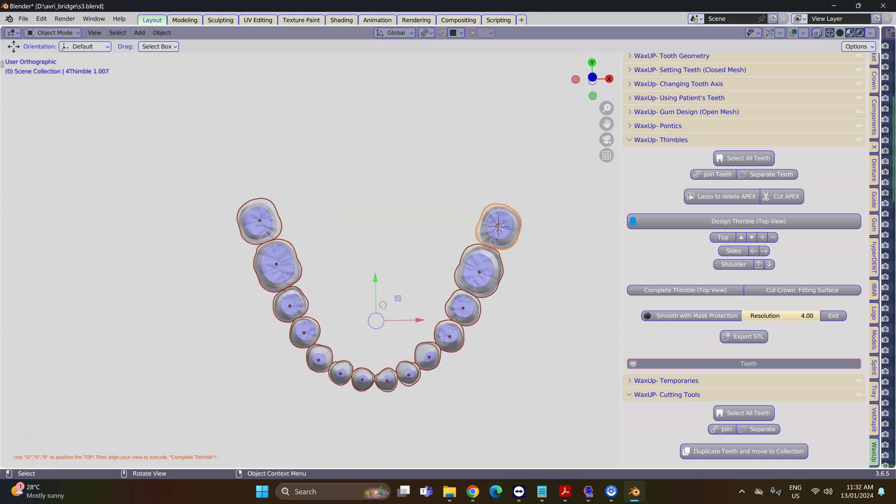
scroll(383, 302, up, 1)
click(705, 290)
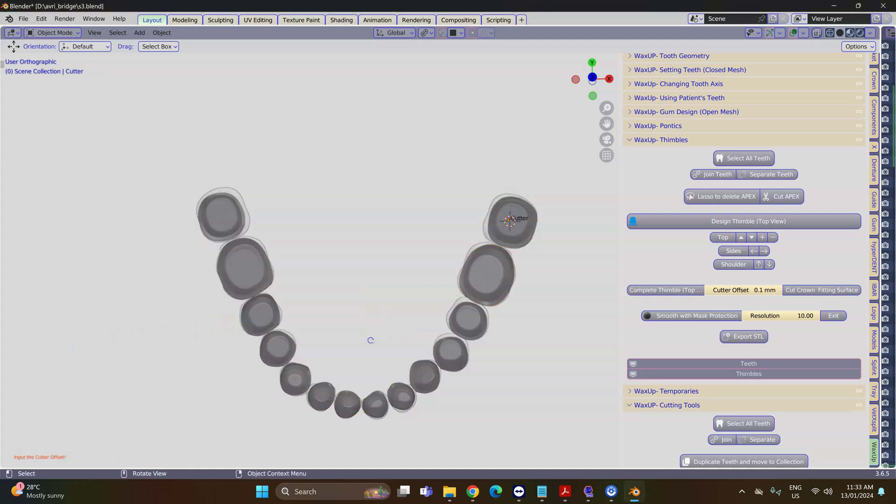
- Inspect the extruded thimble cutters inside the crowns and cut the crown fitting surfaces with a 0.1 mm cutter offset
middle_drag(370, 340, 446, 345)
scroll(444, 343, up, 1)
scroll(445, 343, up, 10)
scroll(460, 211, down, 2)
scroll(462, 224, down, 6)
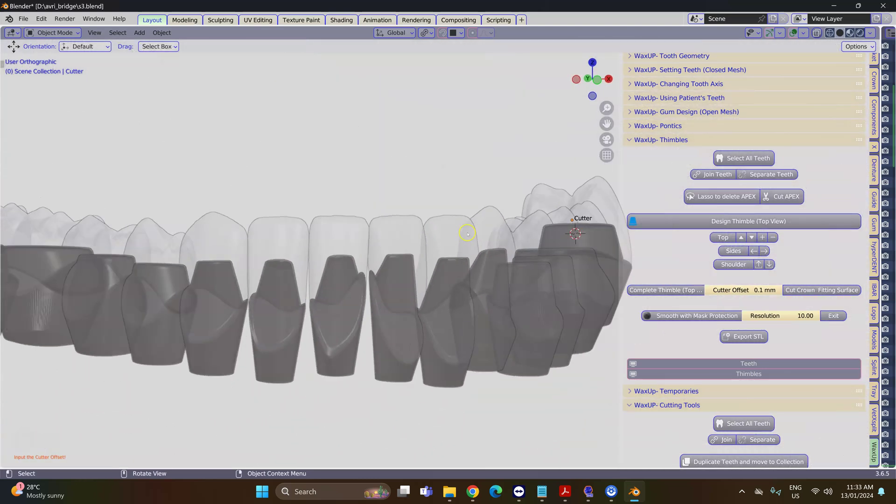
middle_drag(464, 232, 710, 256)
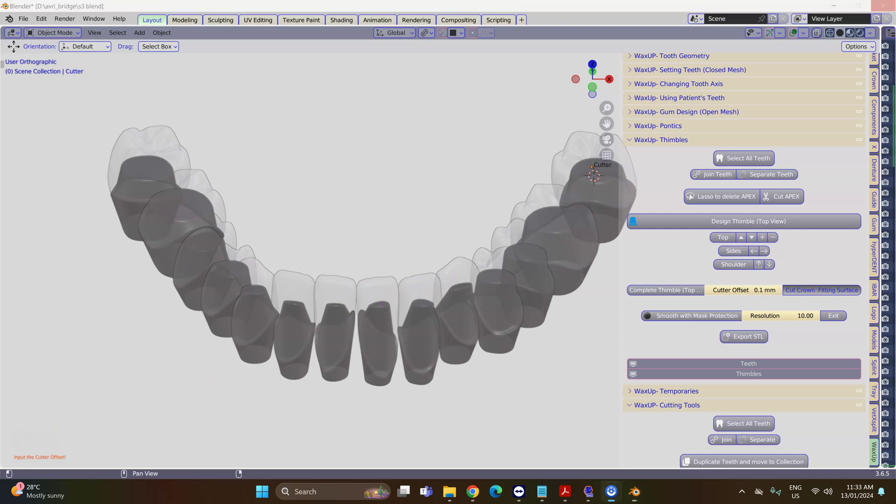
middle_drag(467, 308, 467, 287)
key(h)
key(alt+h)
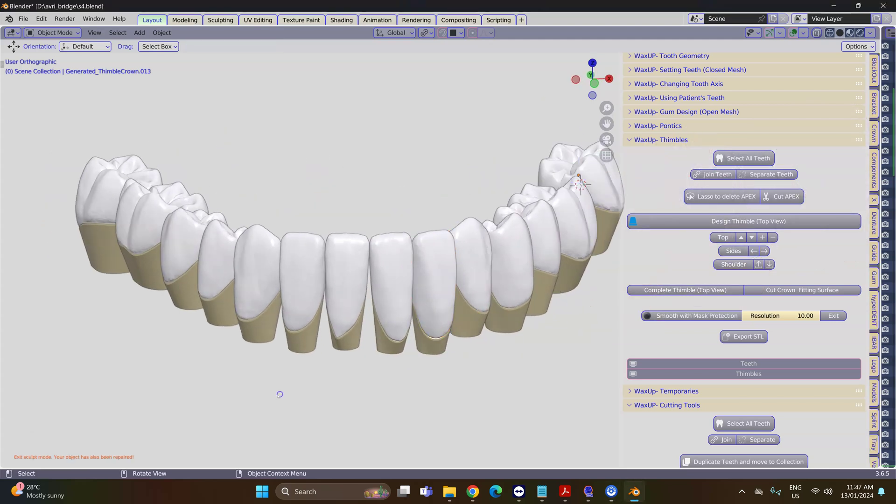
- Unhide the hidden model, frame and implant parts beneath the crowns and examine them along the side of the arch
key(alt+h)
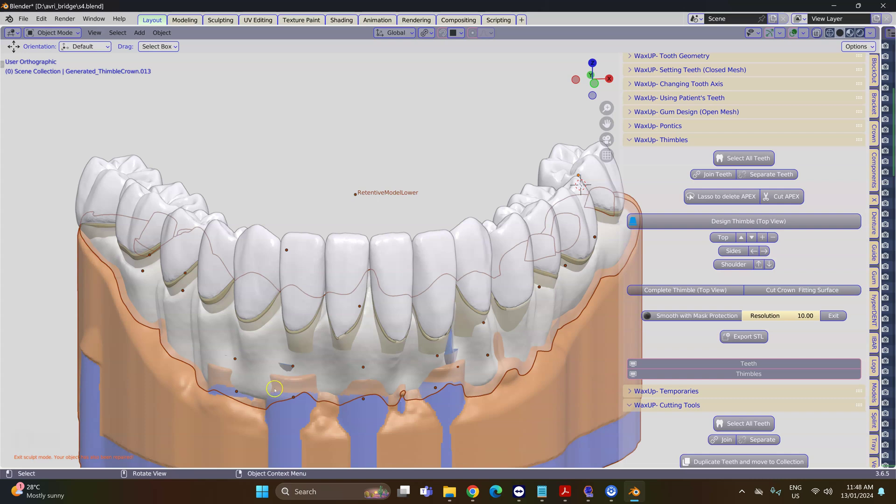
middle_drag(275, 387, 356, 380)
scroll(298, 374, up, 2)
shift+middle_drag(298, 373, 397, 334)
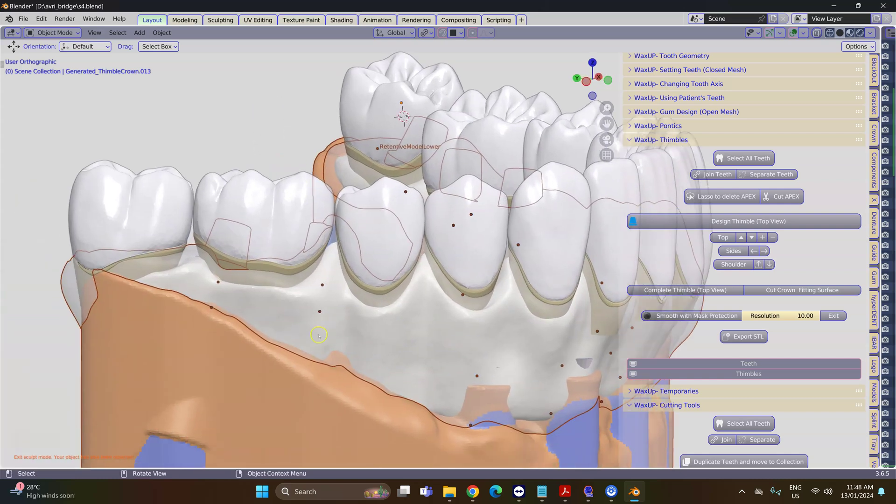
- Select the FullContour object on the gum area and disable its visibility in the viewport
click(304, 356)
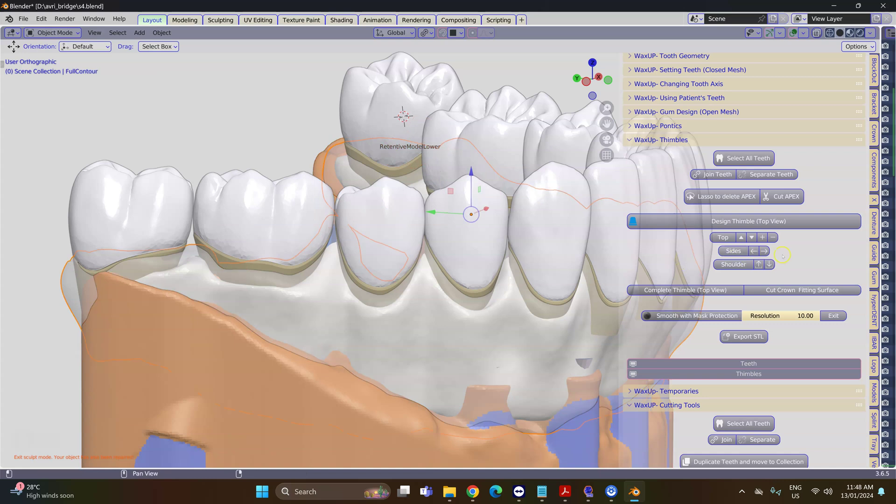
drag(882, 246, 606, 286)
scroll(822, 273, down, 15)
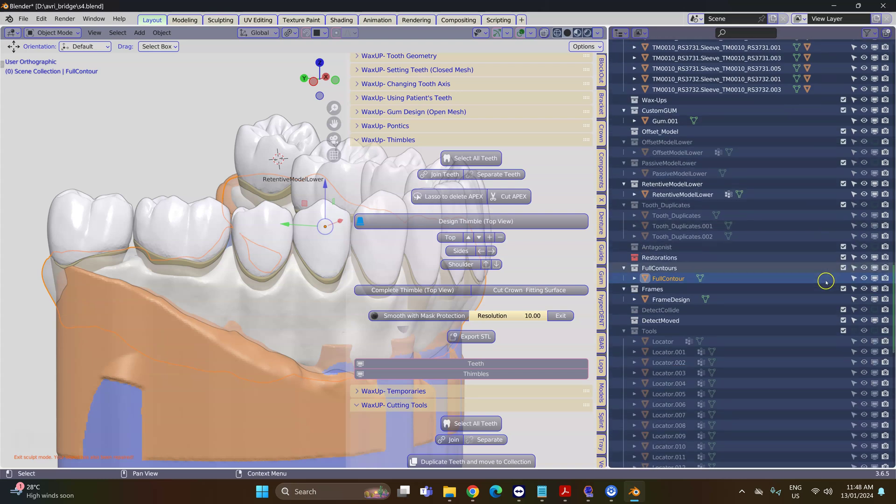
scroll(821, 280, down, 20)
scroll(793, 224, up, 15)
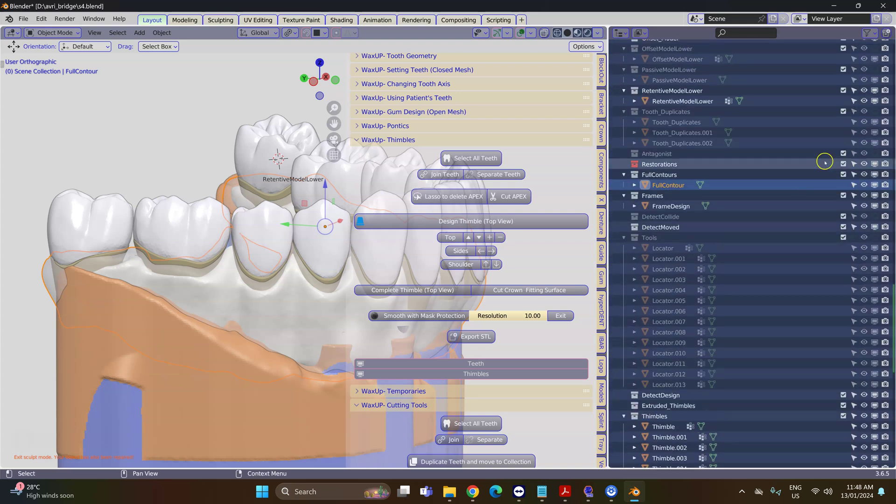
click(874, 185)
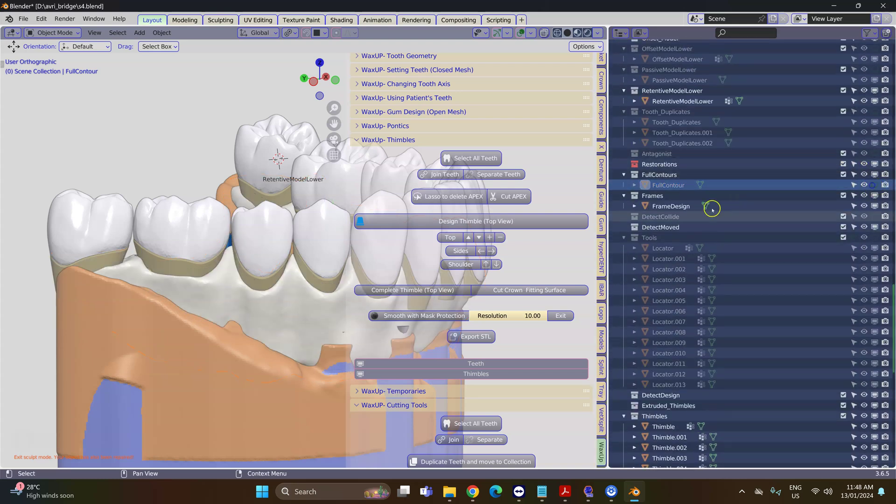
drag(610, 209, 849, 209)
- Open the FrameDesign mesh for editing, enable snapping and pull its margin up at a front incisor's thimble
scroll(324, 286, down, 2)
middle_drag(309, 284, 261, 282)
scroll(280, 292, up, 4)
middle_drag(302, 308, 282, 269)
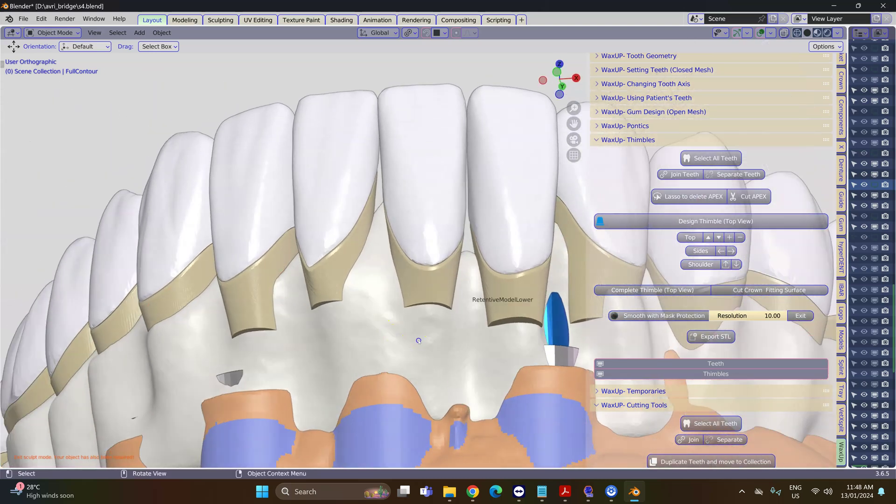
click(419, 341)
key(Tab)
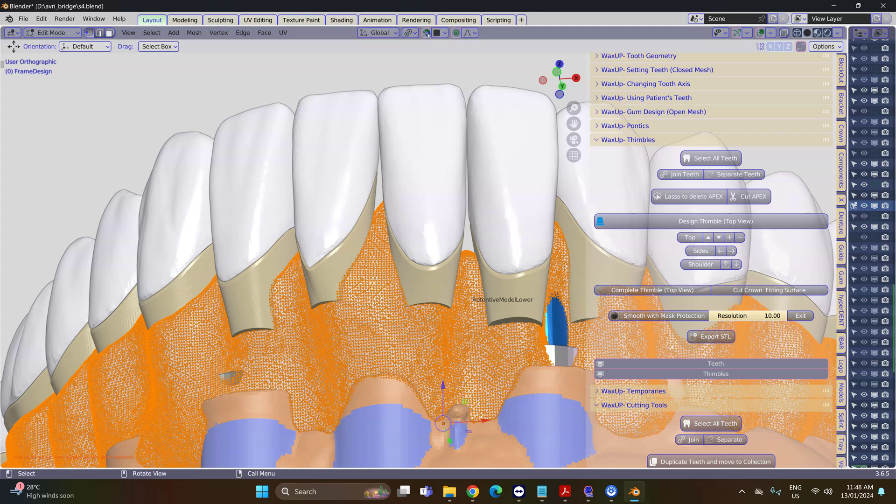
click(431, 298)
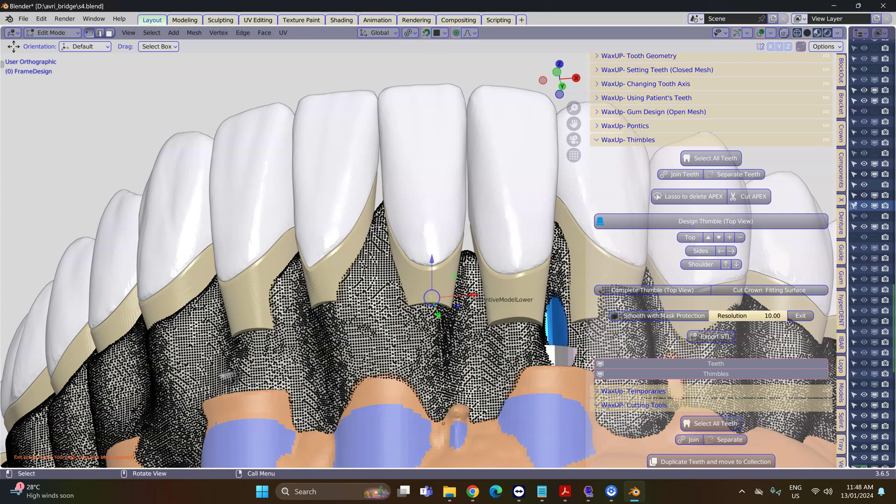
drag(432, 298, 430, 296)
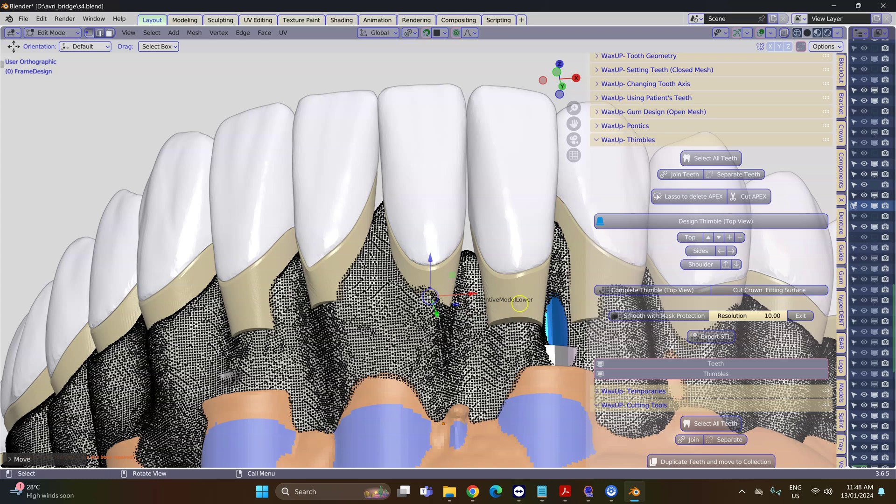
- Pull the FrameDesign margin up towards the thimble edges at several more points between the neighbouring teeth
click(519, 303)
drag(520, 303, 520, 303)
middle_drag(520, 303, 542, 301)
click(548, 300)
drag(548, 300, 547, 297)
middle_drag(548, 298, 373, 314)
click(348, 237)
drag(349, 237, 351, 234)
click(273, 245)
drag(273, 245, 274, 237)
middle_drag(274, 237, 582, 238)
drag(556, 241, 559, 235)
key(ctrl+z)
- Continue raising the FrameDesign margin at further points up to the last molar's thimble, and leave mesh editing
shift+middle_drag(538, 310, 376, 322)
click(376, 267)
drag(376, 267, 376, 263)
scroll(376, 263, down, 2)
middle_drag(376, 264, 471, 327)
shift+middle_drag(438, 329, 158, 288)
scroll(159, 287, up, 2)
click(295, 248)
drag(295, 249, 295, 248)
click(295, 248)
middle_drag(295, 248, 406, 265)
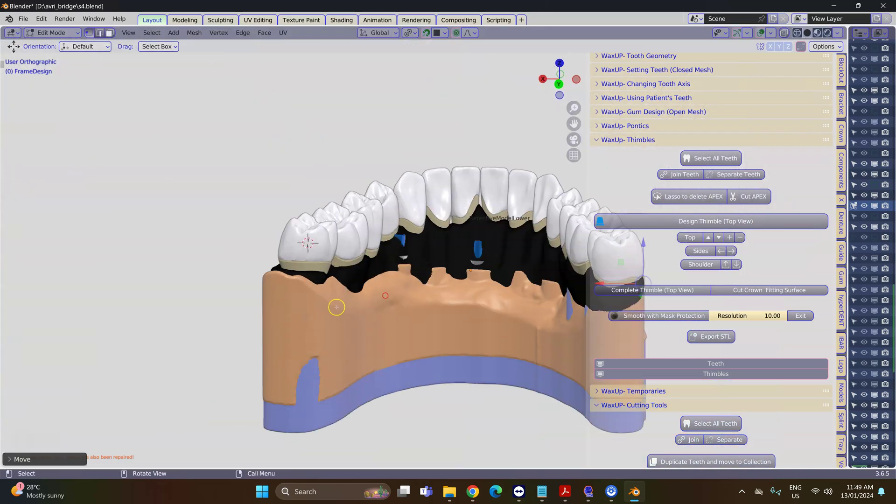
middle_drag(336, 307, 166, 284)
scroll(290, 329, up, 2)
key(Tab)
scroll(301, 257, down, 3)
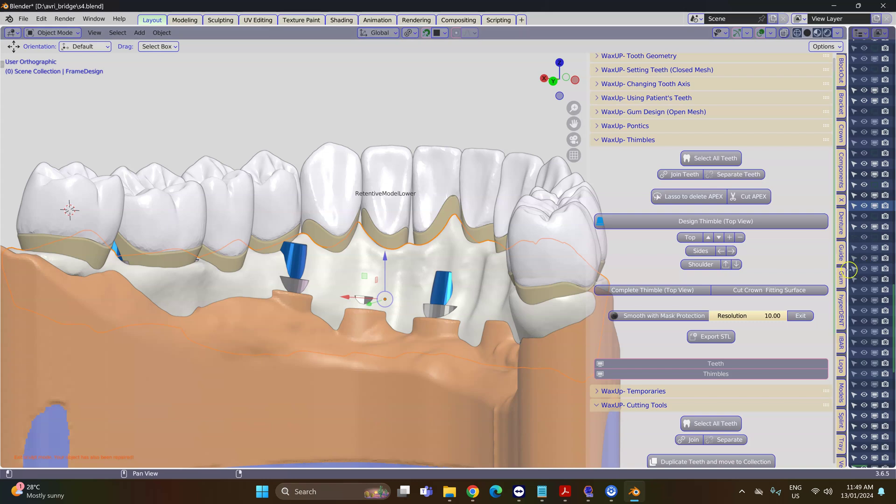
- Hide the FrameDesign object and all thimbles, leaving the crowns, implant components and model displayed
drag(849, 270, 732, 280)
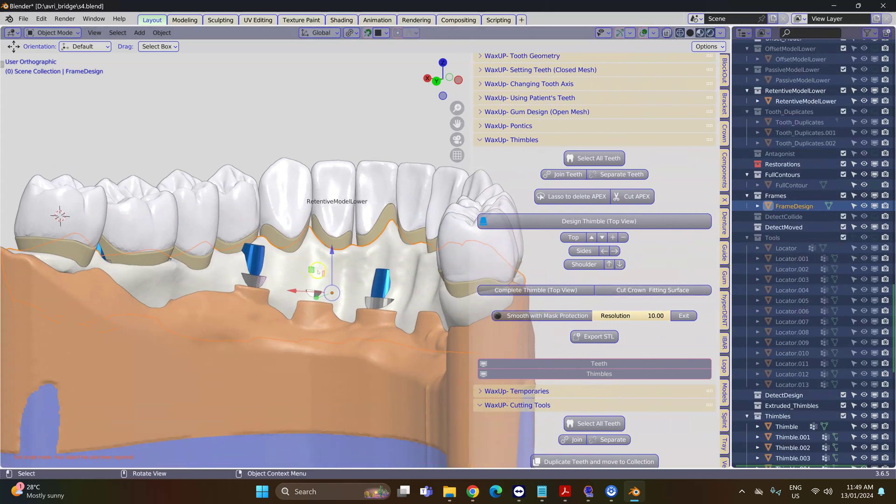
key(h)
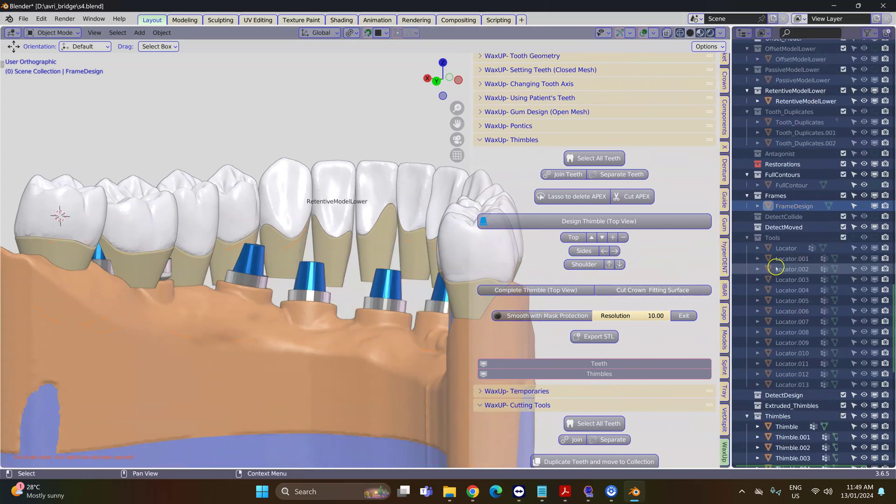
drag(732, 266, 820, 271)
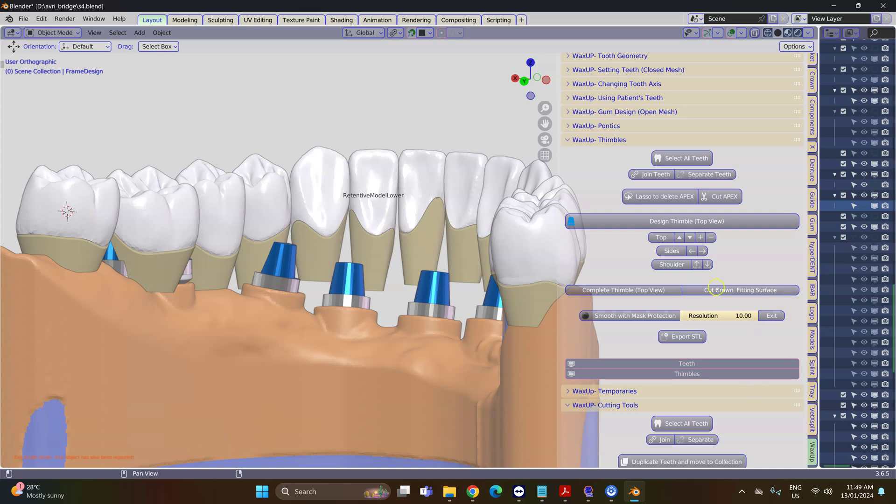
click(715, 374)
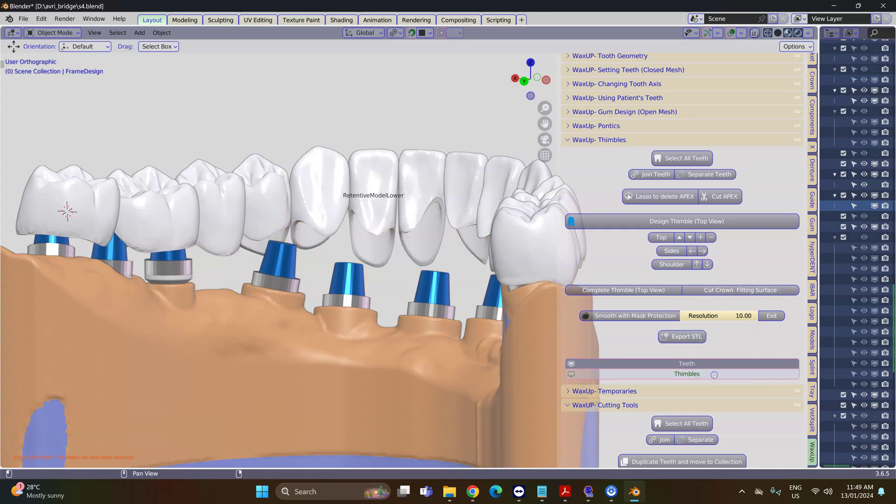
- Select the last molar crown to locate its collection and hide the whole Generated_ThimbleCrown collection
click(710, 363)
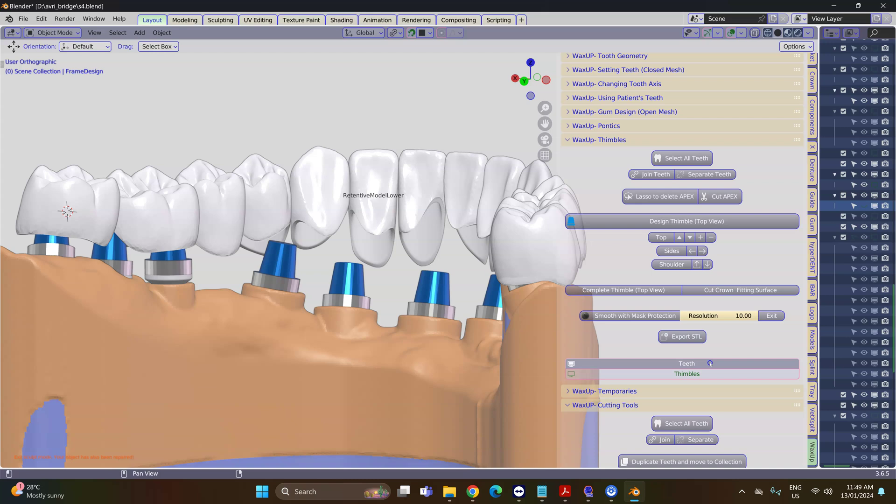
click(79, 191)
middle_drag(214, 221, 240, 216)
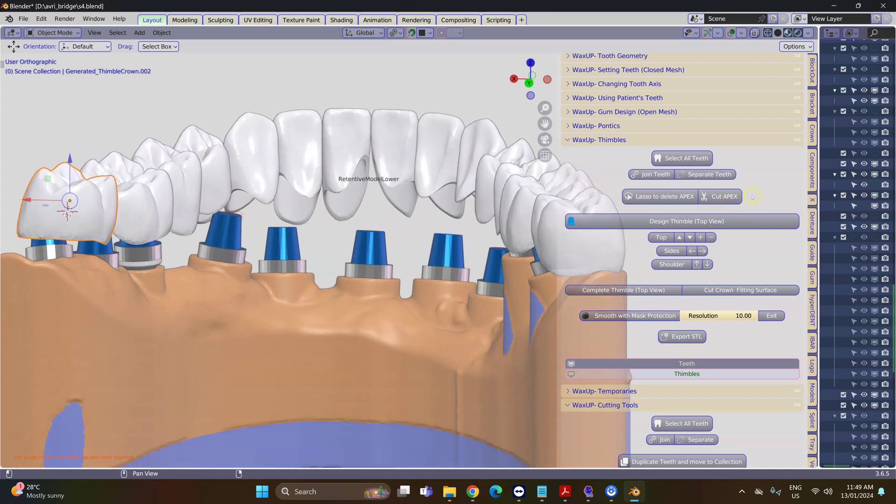
drag(819, 183, 643, 187)
scroll(714, 248, up, 8)
scroll(776, 244, up, 10)
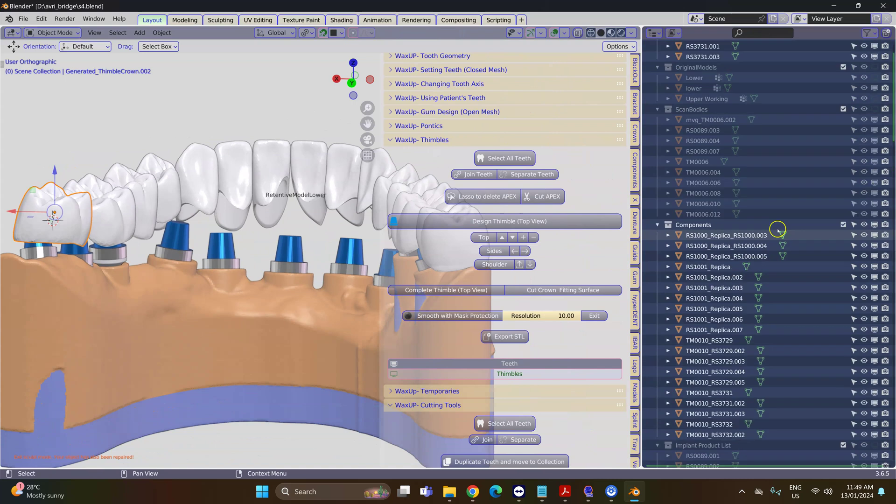
scroll(778, 230, down, 15)
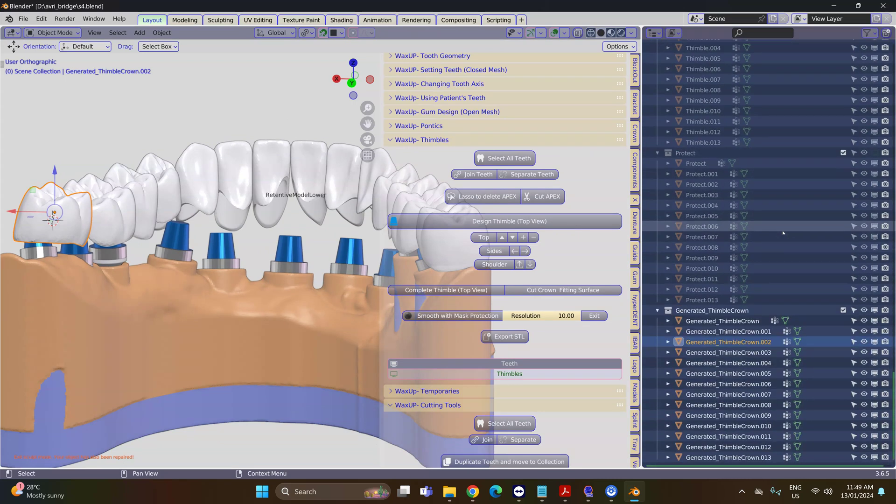
click(874, 310)
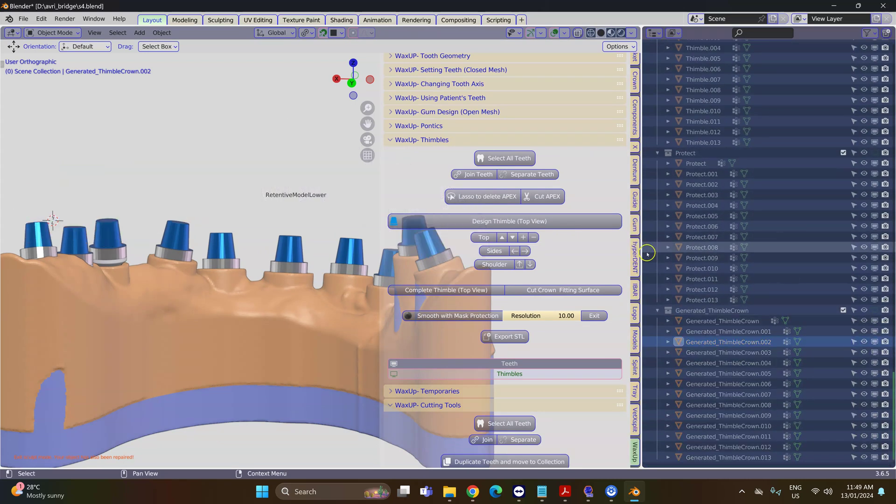
- Hide the RetentiveModelLower model so only the implant replicas and blue sleeves are displayed
drag(641, 249, 803, 249)
scroll(322, 226, down, 2)
middle_drag(317, 229, 202, 325)
click(272, 351)
key(h)
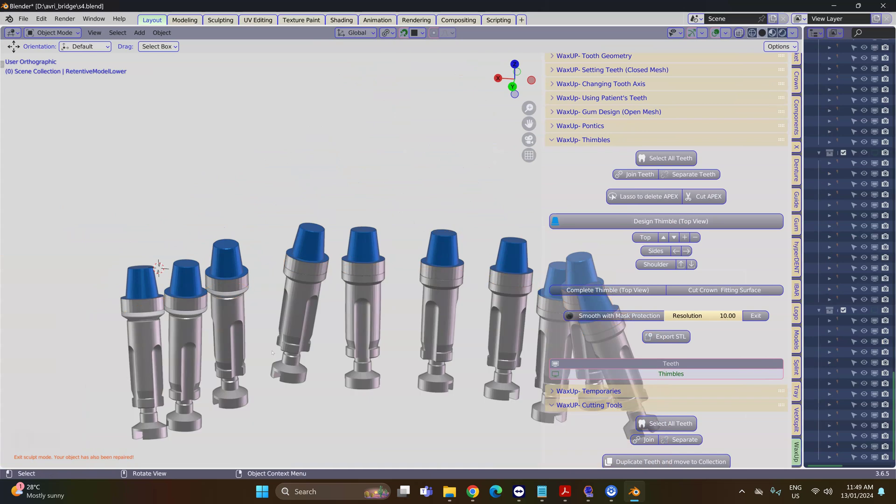
- Create and accept an implant tube with 1.2 mm minimum thickness on the blue sleeve at one end of the arch
click(147, 279)
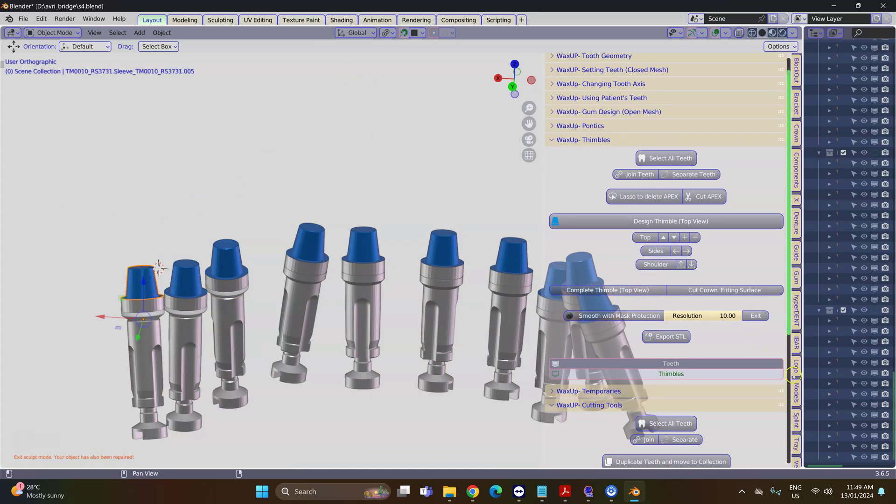
scroll(796, 391, up, 2)
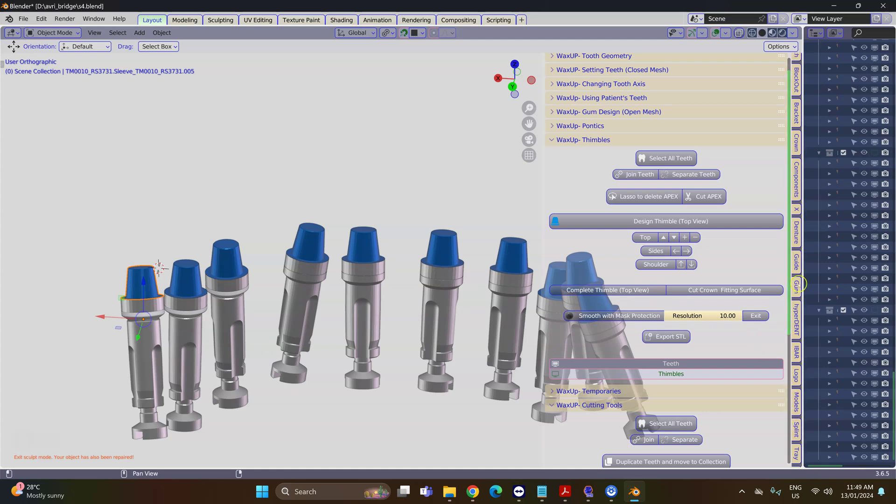
click(796, 147)
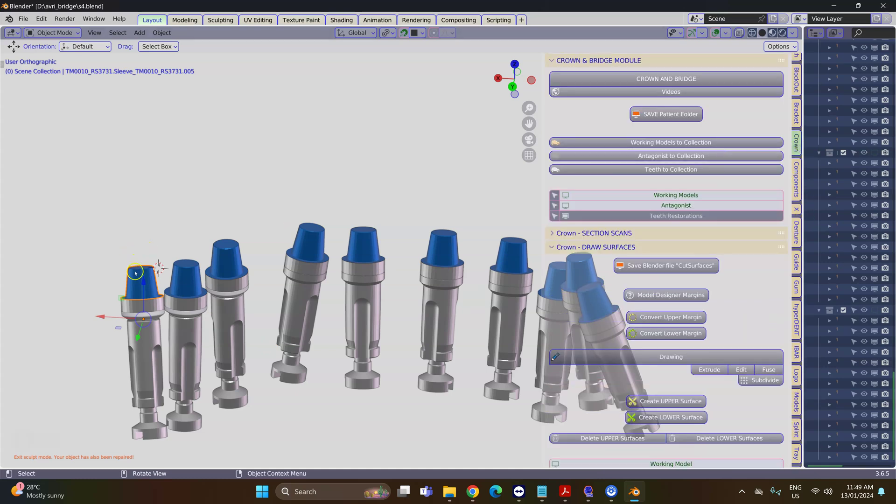
scroll(305, 198, up, 2)
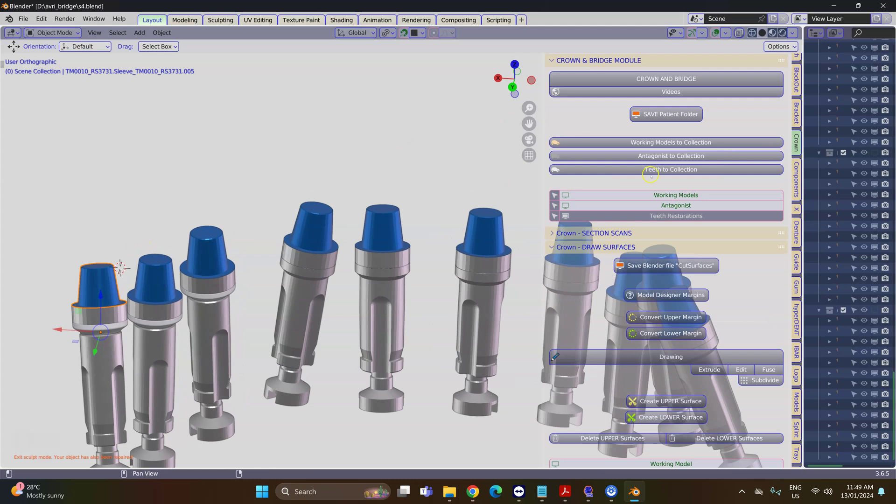
scroll(657, 181, down, 15)
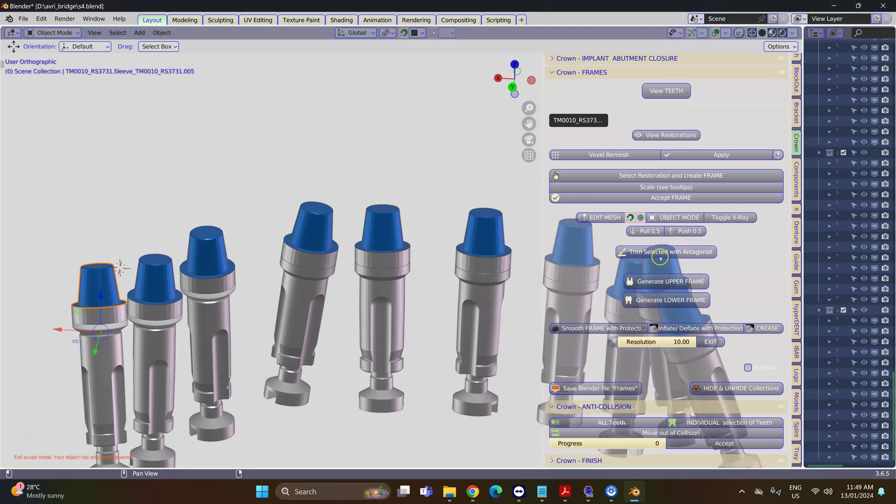
scroll(579, 316, up, 3)
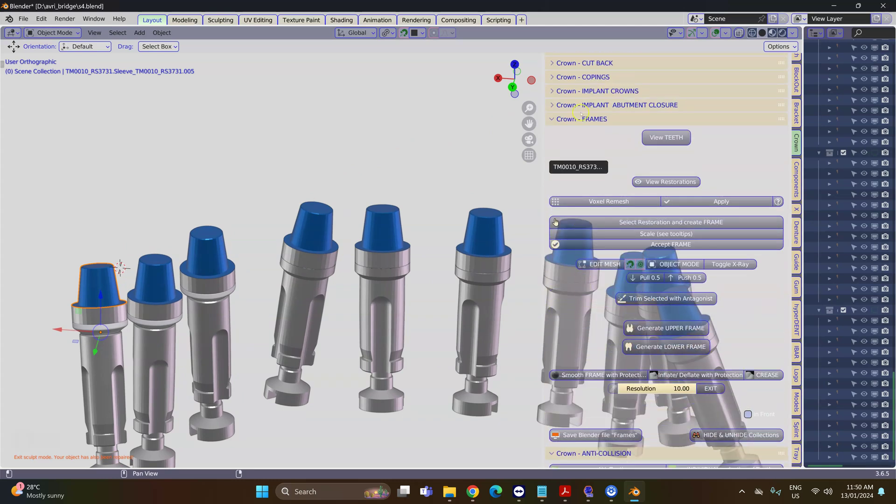
click(569, 91)
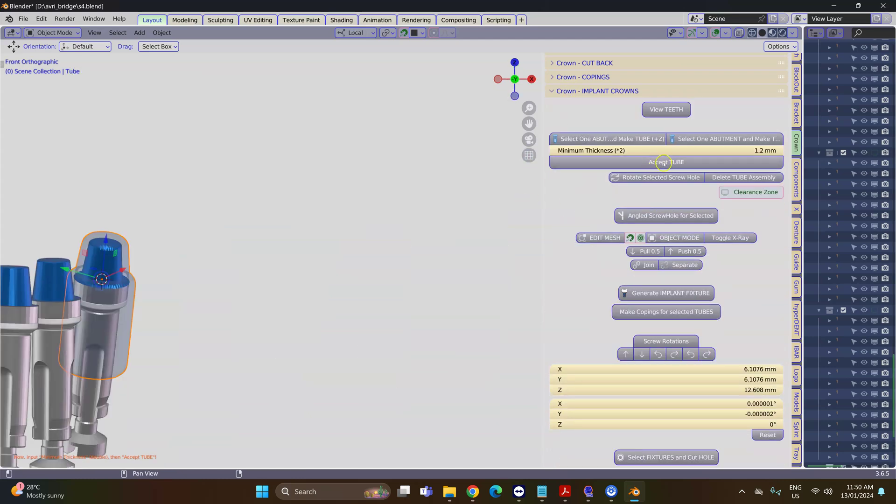
click(664, 163)
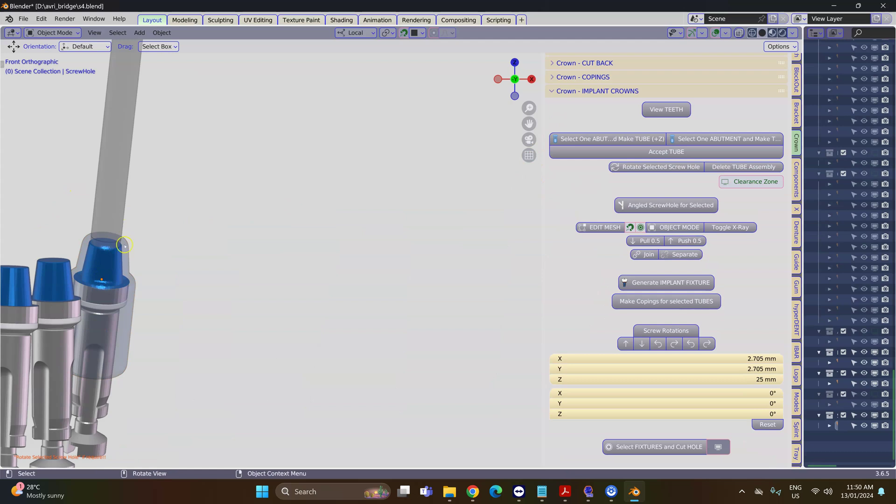
- Create and accept 1.2 mm implant tubes on the second and third sleeves, counting from the end that already has one
shift+middle_drag(140, 272, 420, 310)
scroll(345, 311, up, 2)
click(358, 318)
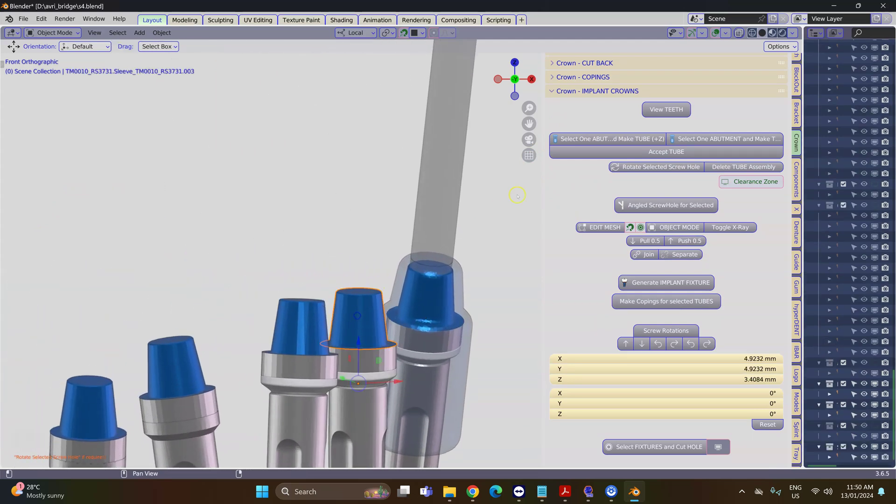
click(615, 139)
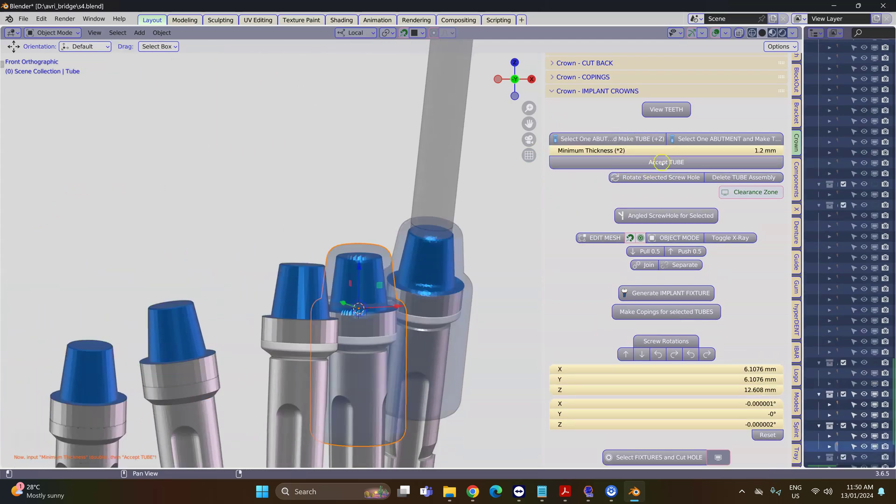
click(663, 161)
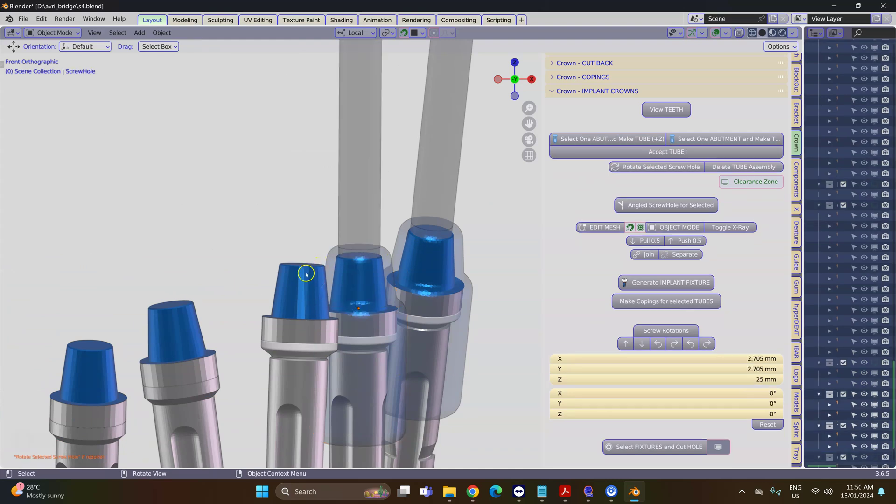
click(621, 139)
shift+middle_drag(420, 271, 420, 234)
click(664, 162)
- Add accepted 1.2 mm implant tubes to the tilted fourth sleeve and onward through the seventh sleeve along the arch
click(180, 295)
click(623, 139)
click(663, 162)
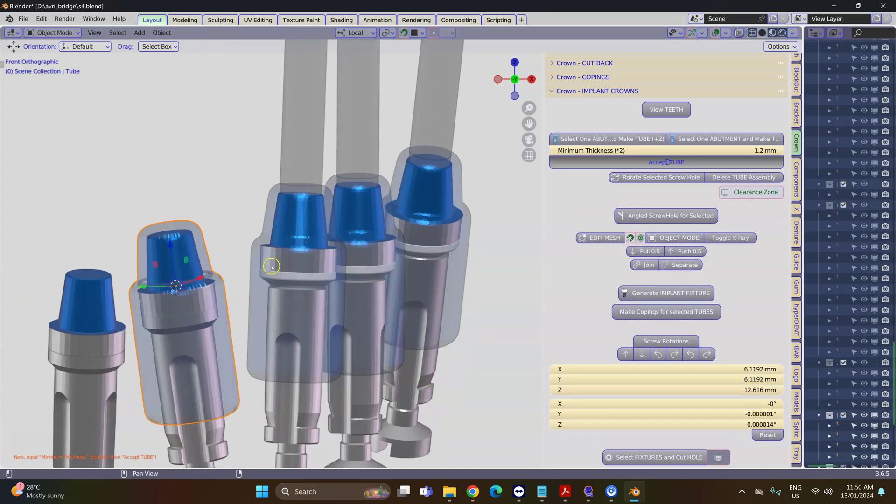
click(87, 301)
scroll(87, 301, up, 2)
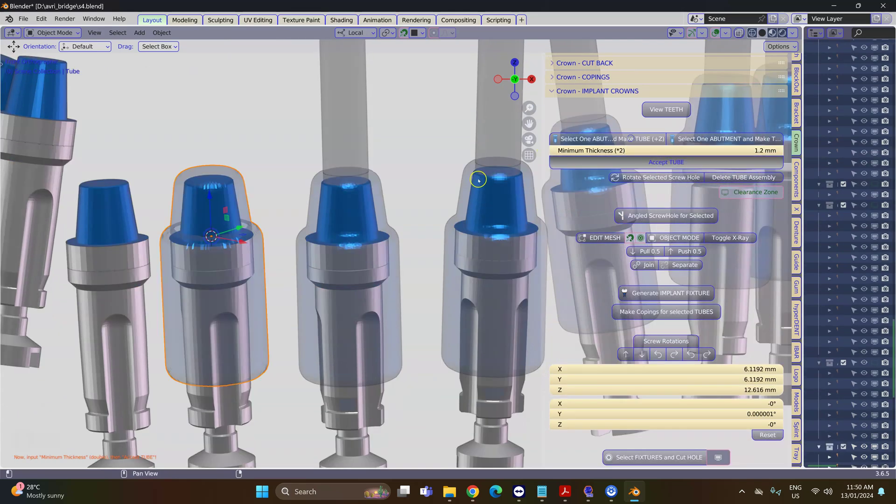
click(664, 162)
- Create and accept 1.2 mm implant tubes on the three remaining sleeves at the other end of the arch
click(320, 230)
click(630, 139)
click(663, 162)
click(253, 105)
click(626, 139)
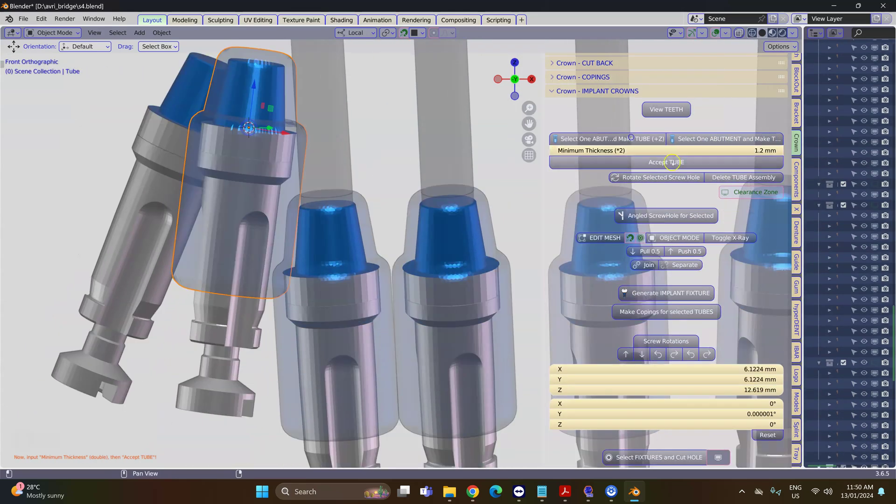
click(663, 162)
click(238, 170)
click(626, 139)
click(673, 162)
- Save the Blender project file
middle_drag(319, 234, 303, 224)
click(24, 18)
click(40, 97)
key(Return)
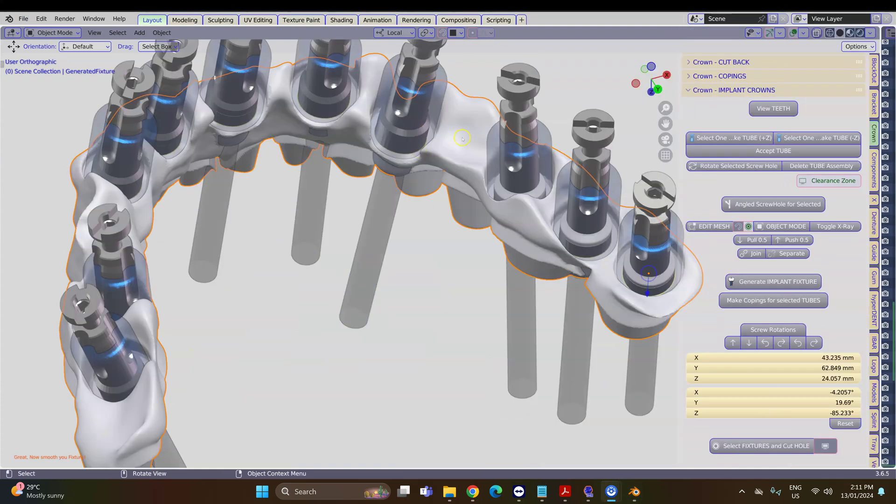
- Isolate the GeneratedFixture object and examine its fitting surface closely around the implant sockets near the end of the arch
key(ctrl+i)
key(h)
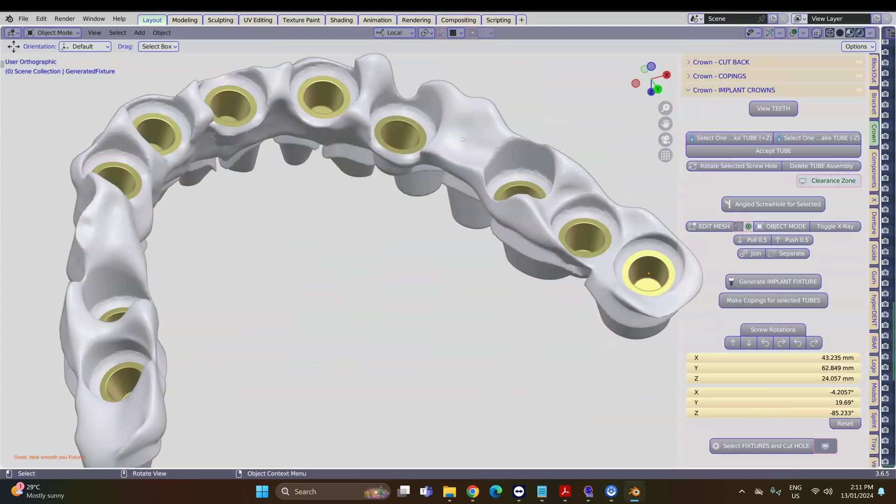
click(462, 138)
middle_drag(462, 138, 353, 130)
middle_drag(468, 102, 406, 236)
scroll(438, 164, up, 4)
scroll(422, 264, up, 8)
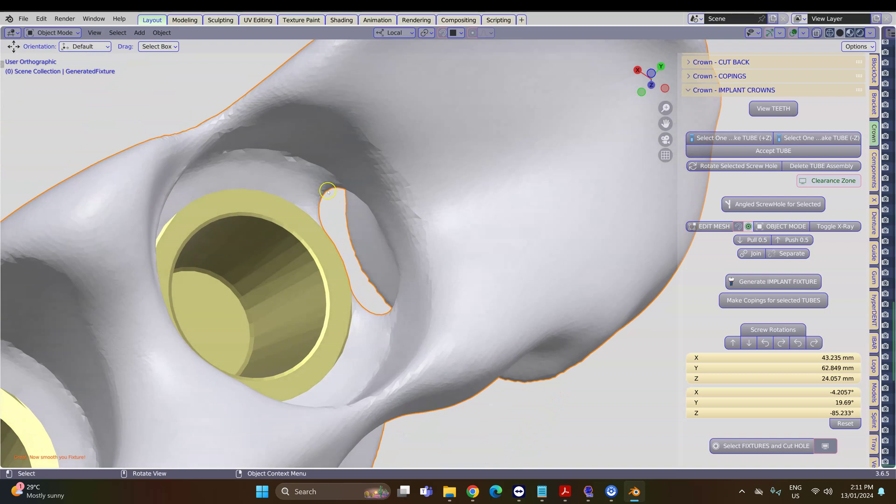
middle_drag(328, 191, 326, 184)
scroll(874, 333, down, 3)
click(874, 340)
scroll(792, 276, down, 4)
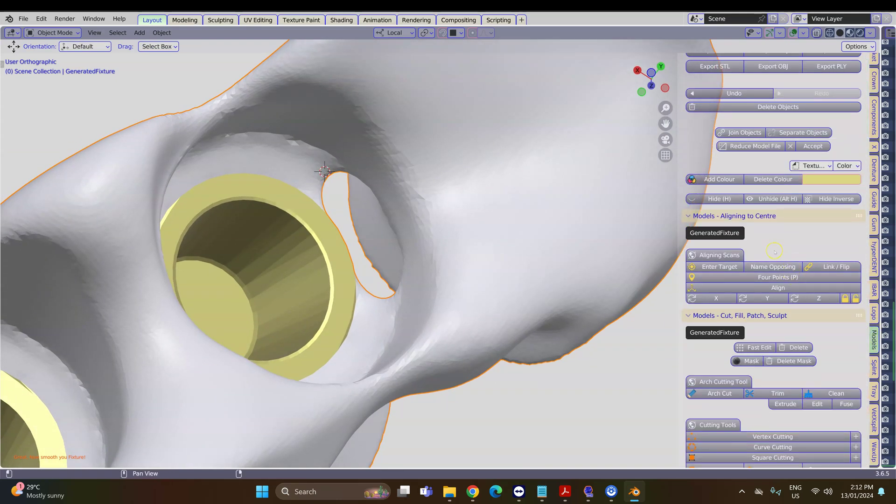
scroll(635, 123, down, 4)
middle_drag(560, 173, 517, 168)
scroll(416, 215, up, 3)
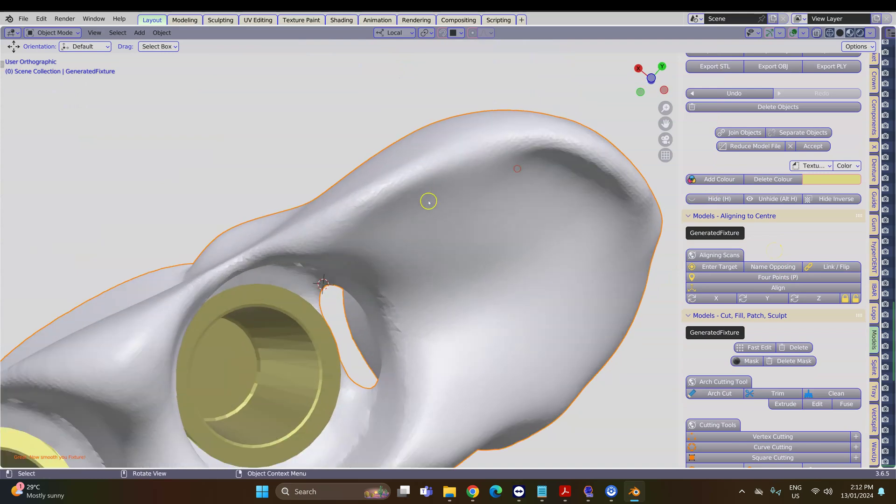
middle_drag(416, 215, 327, 130)
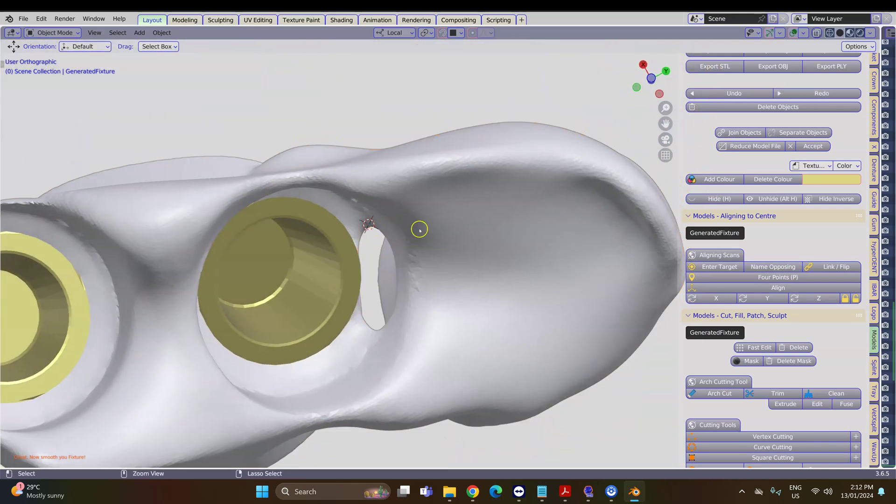
- Undo the fixture generation and apply a 0.1 mm voxel remesh to the FrameDesign object
key(alt+z)
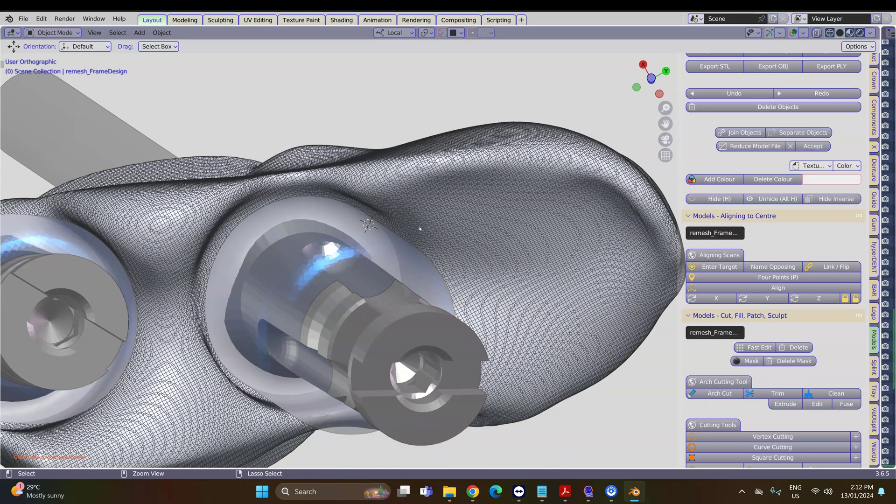
scroll(792, 140, up, 5)
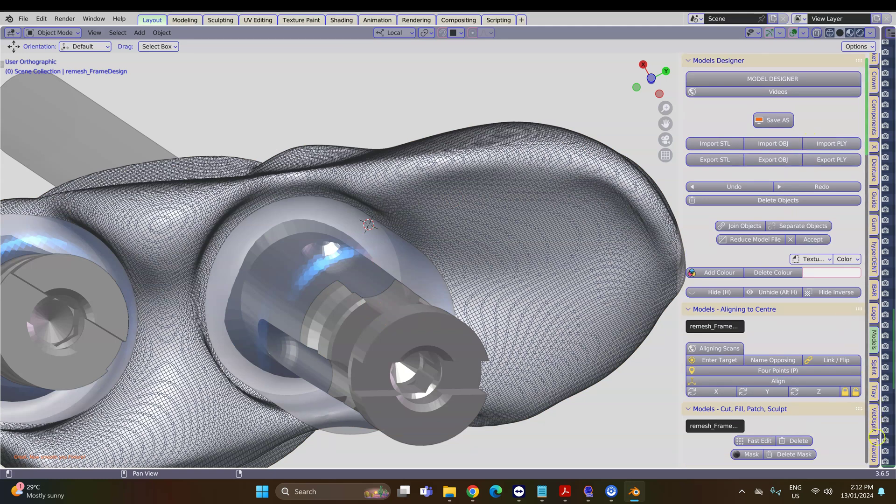
click(874, 450)
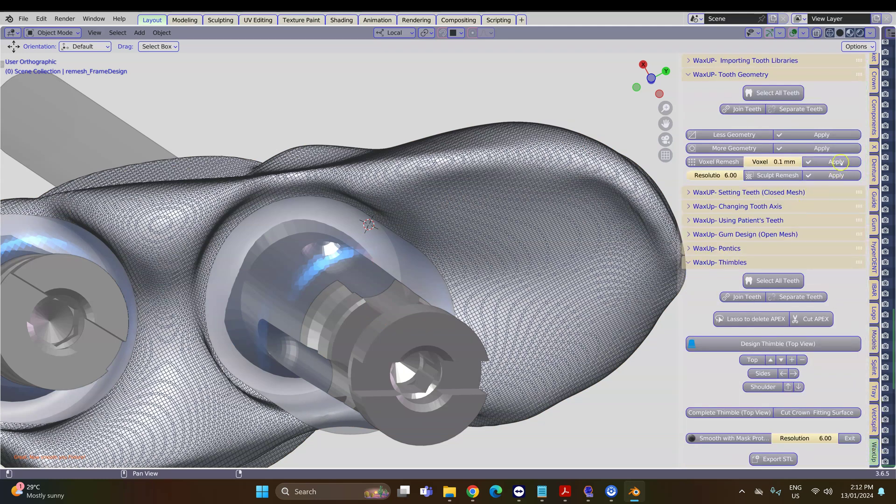
scroll(452, 174, down, 5)
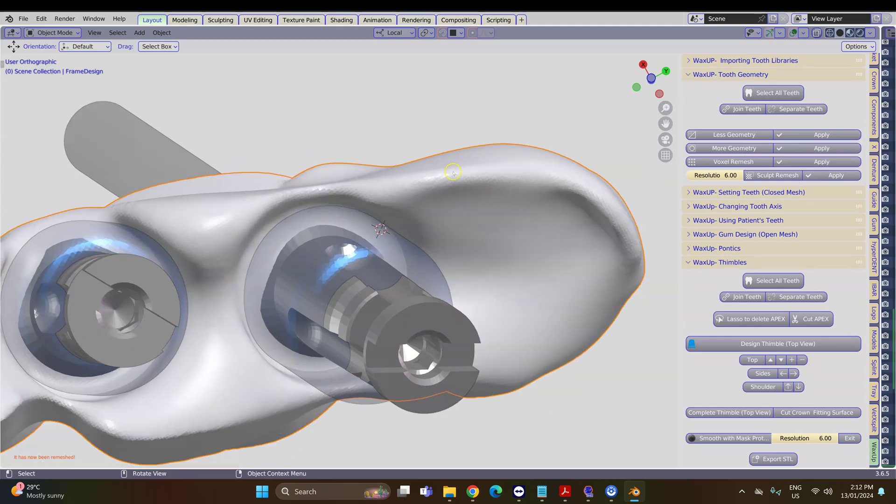
- Edit the FrameDesign mesh, raising the surface over the exposed tube between the two end thimbles with a proportional size of about 2.6 mm
middle_drag(455, 186, 462, 294)
scroll(463, 294, down, 2)
shift+middle_drag(462, 121, 437, 300)
scroll(444, 280, up, 6)
scroll(437, 299, up, 1)
scroll(424, 188, up, 2)
shift+middle_drag(424, 176, 447, 373)
scroll(404, 272, down, 2)
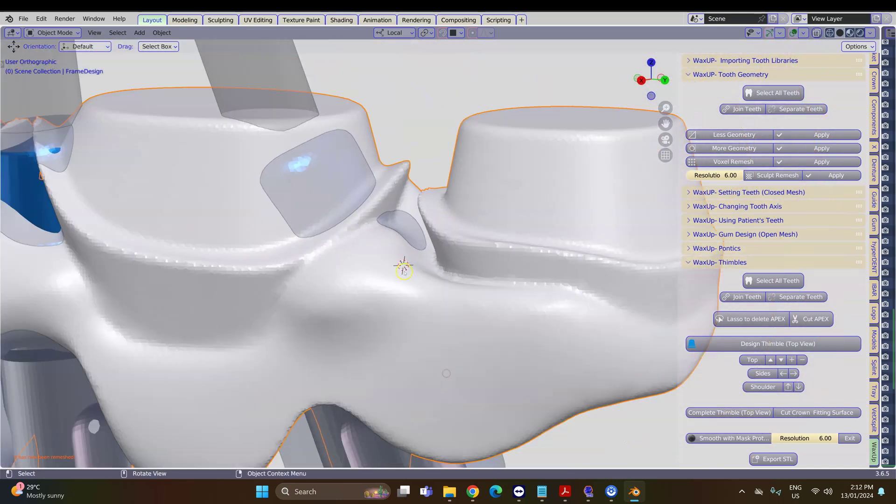
key(Tab)
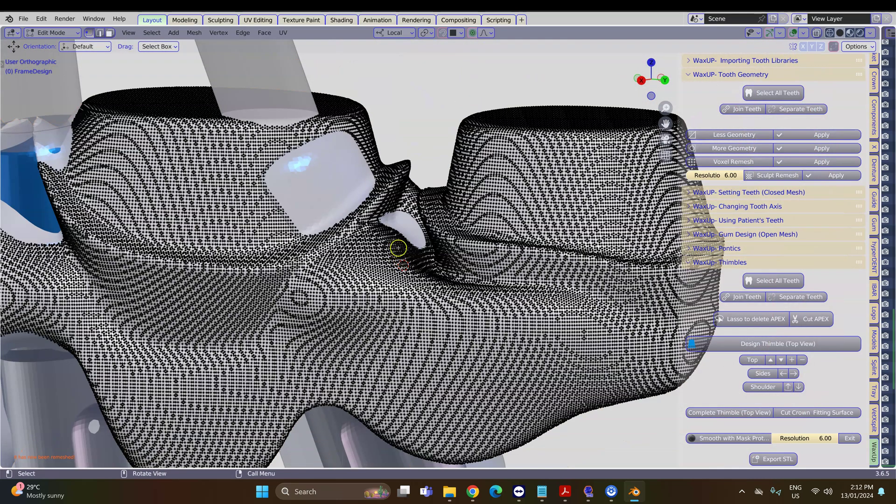
middle_drag(404, 269, 408, 262)
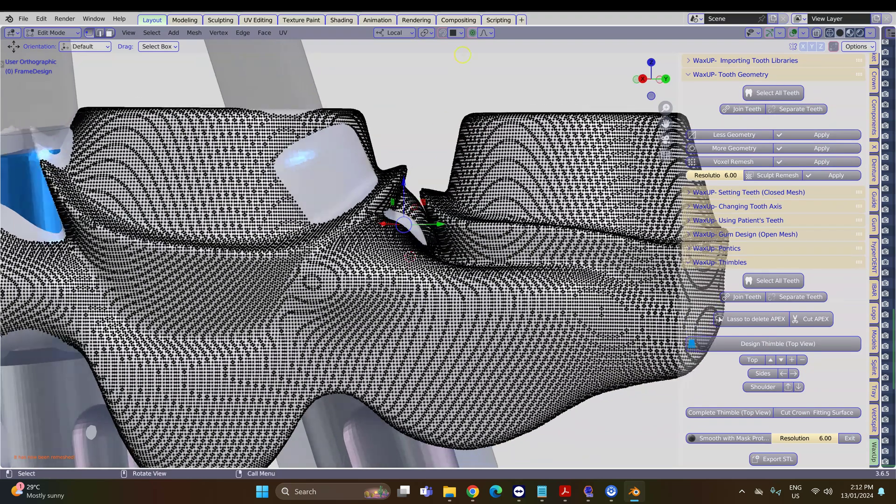
middle_drag(423, 205, 426, 207)
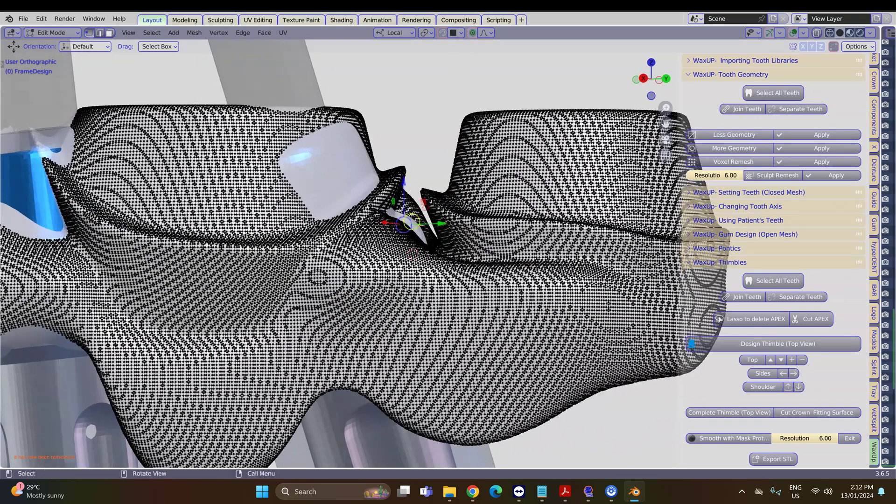
key(g)
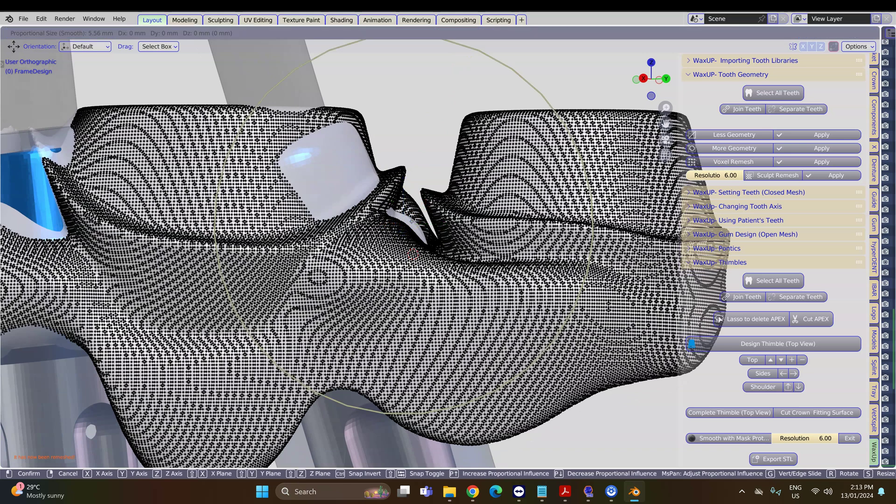
scroll(411, 222, up, 8)
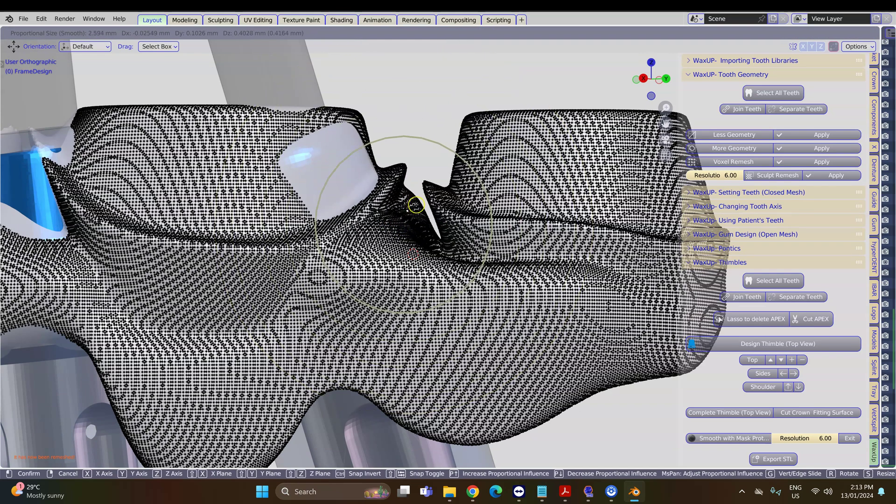
click(418, 200)
- Pull further points of the FrameDesign surface between these two thimbles up and over the exposed tube, and leave mesh editing
click(393, 221)
key(g)
click(403, 210)
mouse_move(402, 210)
middle_down()
mouse_move(401, 218)
mouse_move(414, 203)
middle_up()
key(g)
click(416, 196)
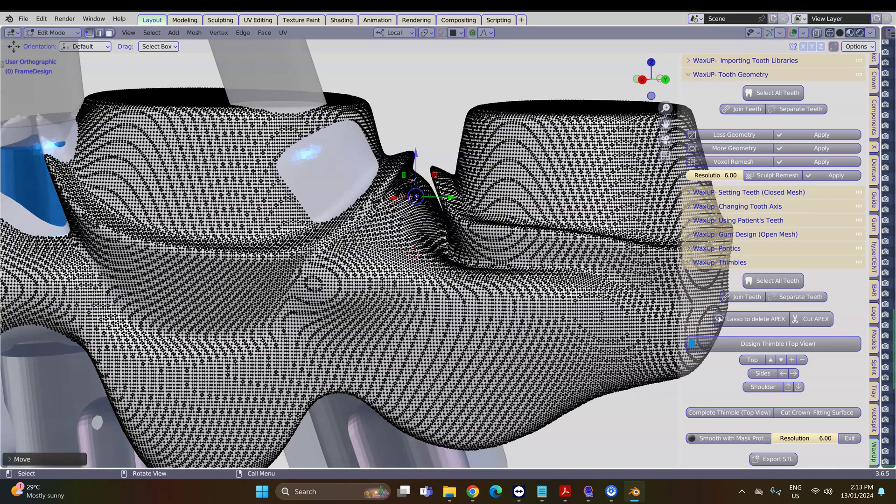
key(g)
click(453, 207)
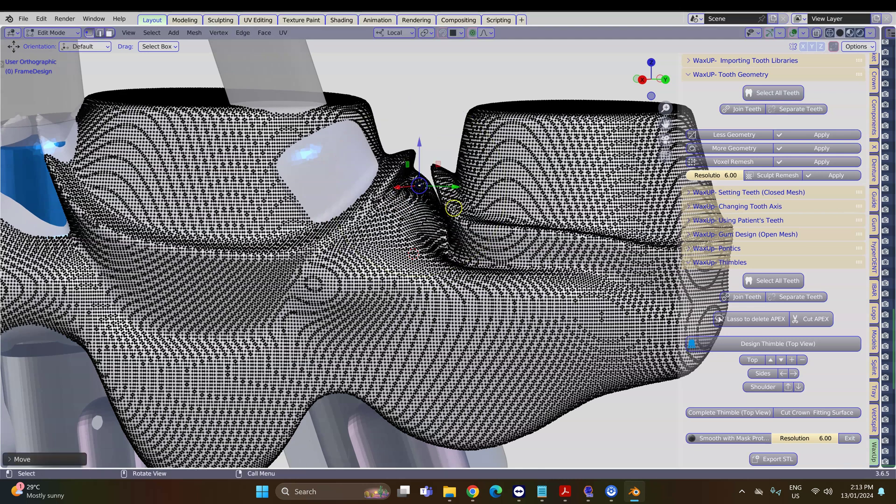
key(Tab)
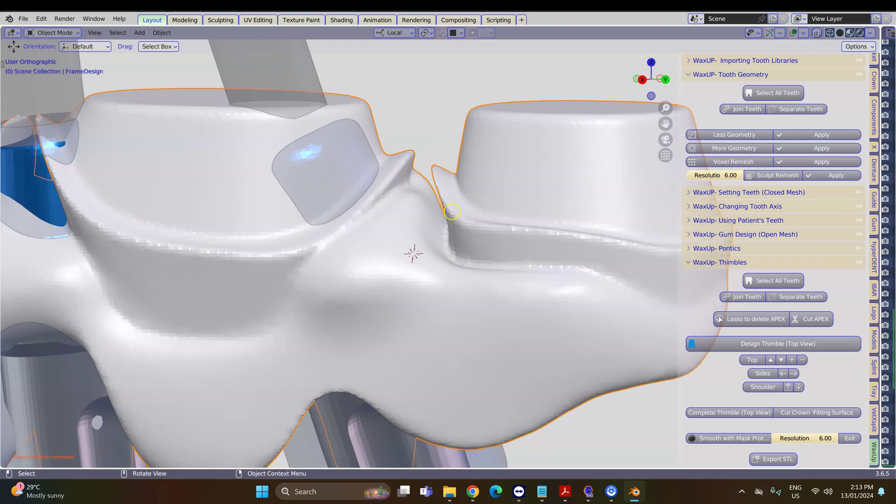
- Generate the implant fixture again from the edited FrameDesign object using the implant crown tools
scroll(449, 252, down, 8)
middle_drag(468, 275, 574, 106)
shift+middle_drag(373, 220, 486, 168)
scroll(486, 168, up, 4)
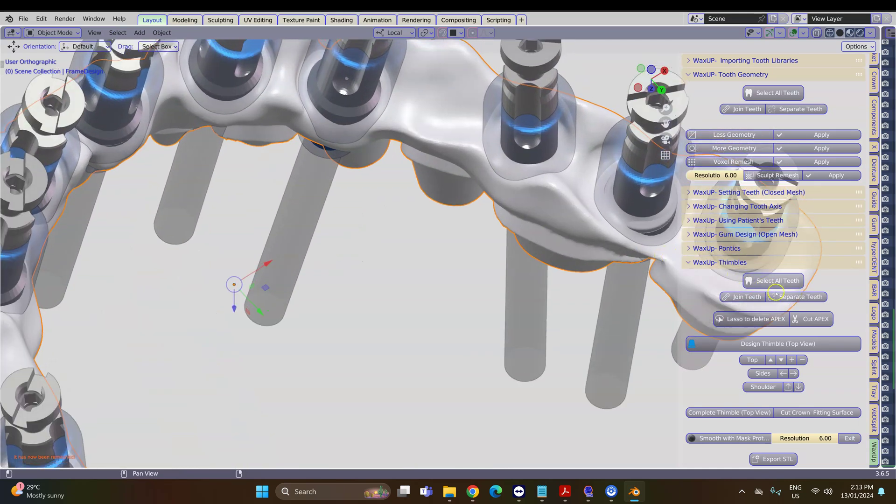
scroll(776, 292, down, 2)
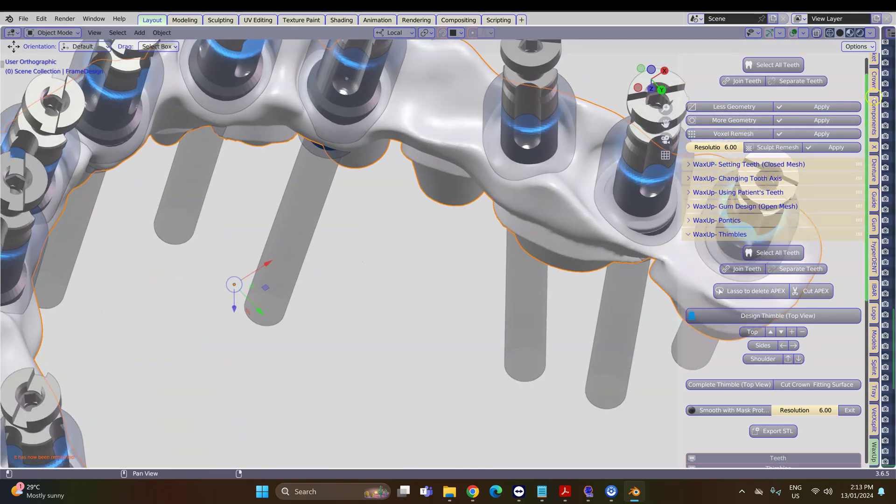
click(873, 82)
scroll(795, 290, down, 10)
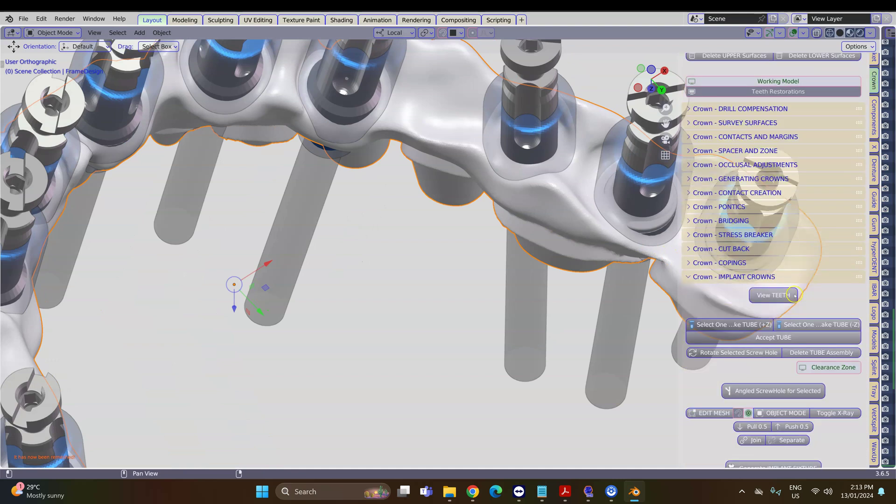
scroll(795, 295, down, 6)
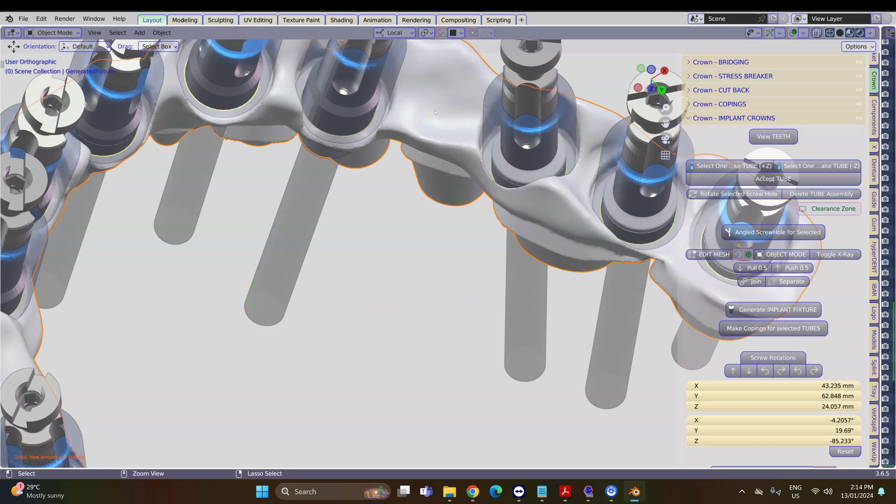
- Hide everything except the GeneratedFixture object and start protected crown smoothing on it at resolution 6.00
key(ctrl+i)
key(h)
middle_drag(434, 111, 513, 239)
scroll(827, 309, down, 5)
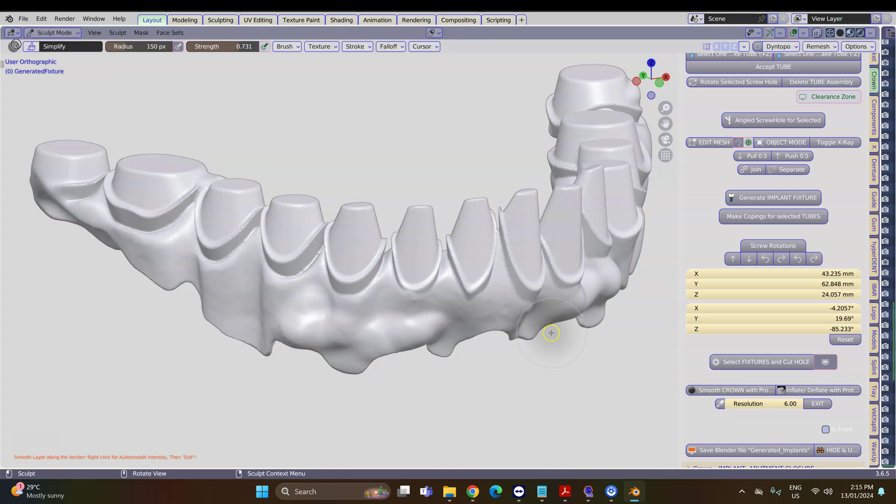
- Smooth the fixture's underside along the borders of the front implant sockets, using the Simplify brush at 150 px radius and 0.731 strength
mouse_move(481, 327)
middle_down()
mouse_move(464, 326)
mouse_move(470, 255)
mouse_move(452, 216)
middle_up()
middle_drag(246, 241, 363, 256)
mouse_move(310, 251)
mouse_down()
mouse_move(346, 303)
mouse_move(414, 233)
mouse_up()
mouse_move(390, 299)
mouse_down()
mouse_move(440, 266)
mouse_move(497, 313)
mouse_move(534, 374)
mouse_up()
middle_drag(535, 376, 535, 414)
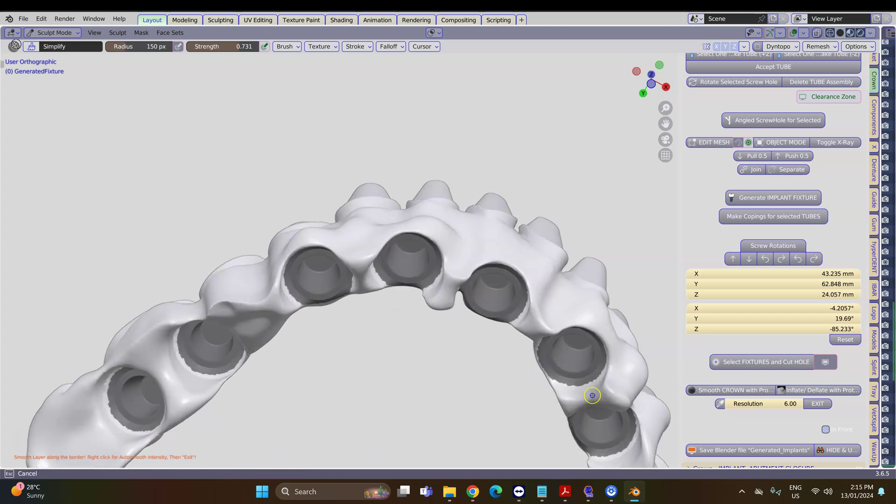
drag(600, 407, 598, 429)
mouse_move(652, 443)
shift+middle_down()
mouse_move(652, 412)
mouse_move(621, 353)
shift+middle_up()
drag(573, 403, 601, 443)
- Smooth the borders around the two sockets at the arch end and along the inner edge of the fixture
middle_drag(243, 282, 239, 270)
shift+middle_drag(239, 270, 256, 273)
drag(70, 315, 149, 299)
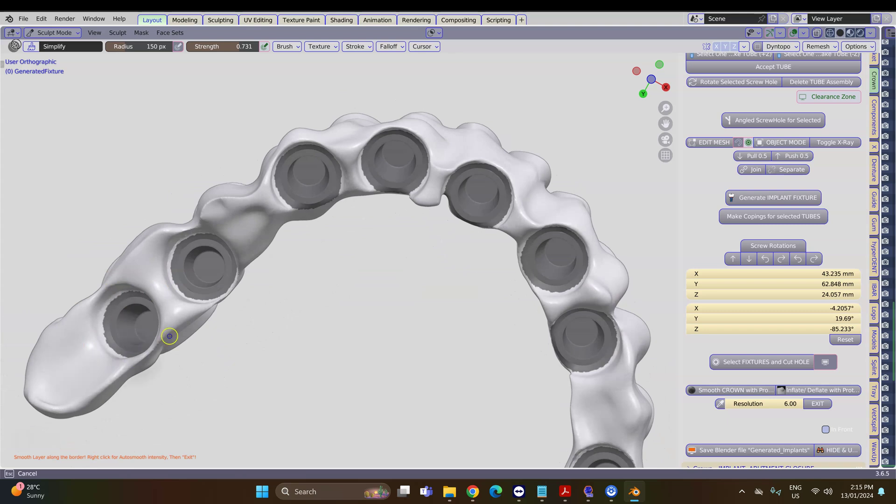
mouse_move(161, 255)
mouse_down()
mouse_move(196, 262)
mouse_move(217, 305)
mouse_up()
mouse_move(230, 295)
middle_down()
mouse_move(252, 240)
mouse_move(255, 252)
middle_up()
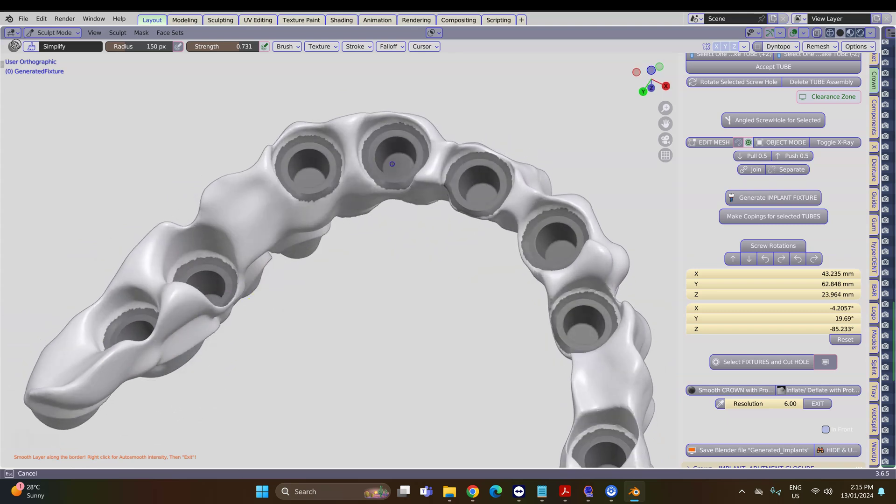
mouse_move(278, 229)
mouse_down()
mouse_move(566, 253)
mouse_move(580, 362)
mouse_up()
- Smooth the remaining socket borders on the opposite half of the arch, exit sculpting, and bring back the hidden objects
mouse_move(581, 362)
middle_down()
mouse_move(594, 378)
mouse_move(544, 374)
mouse_move(520, 244)
mouse_move(448, 226)
middle_up()
drag(448, 227, 476, 235)
mouse_move(556, 286)
mouse_down()
mouse_move(516, 265)
mouse_move(498, 289)
mouse_up()
drag(470, 239, 638, 261)
mouse_move(674, 358)
mouse_down()
mouse_move(667, 304)
mouse_move(544, 336)
mouse_move(366, 286)
mouse_up()
mouse_move(366, 286)
middle_down()
mouse_move(386, 276)
mouse_move(320, 328)
mouse_move(391, 149)
middle_up()
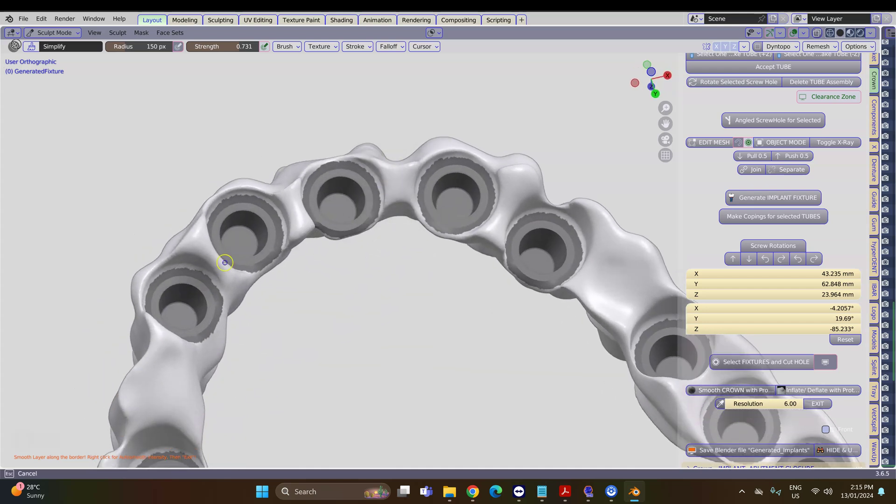
middle_drag(353, 252, 438, 271)
middle_drag(330, 274, 541, 340)
click(817, 404)
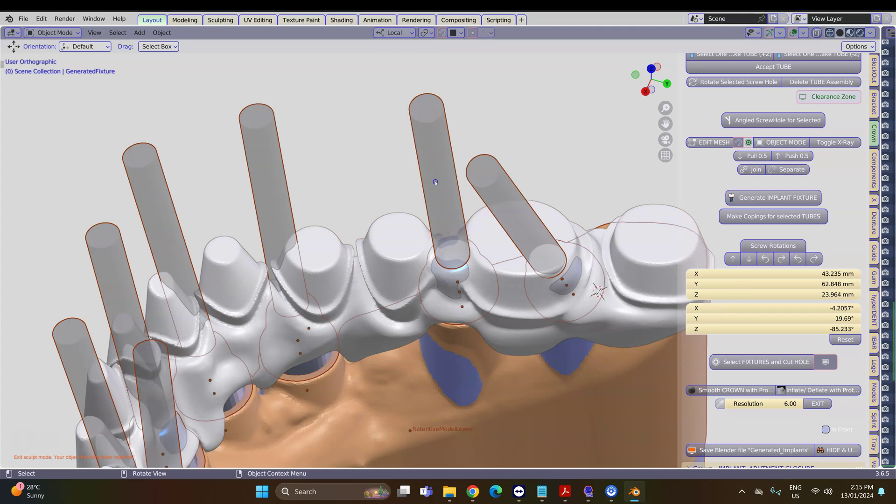
- Turn on X-ray and raise the ScrewHole.009 and ScrewHole tubes along their own axes to the tops of their implant components
click(452, 305)
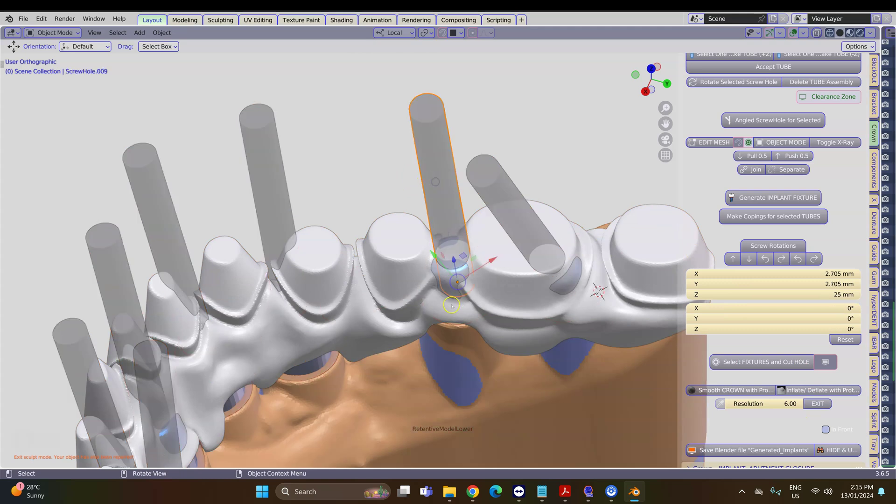
click(817, 32)
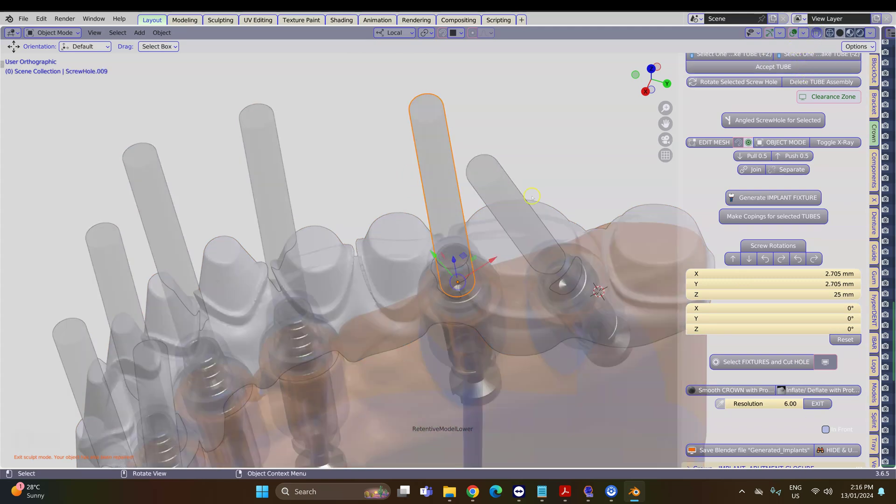
middle_drag(406, 250, 412, 220)
scroll(369, 268, up, 1)
drag(421, 281, 421, 232)
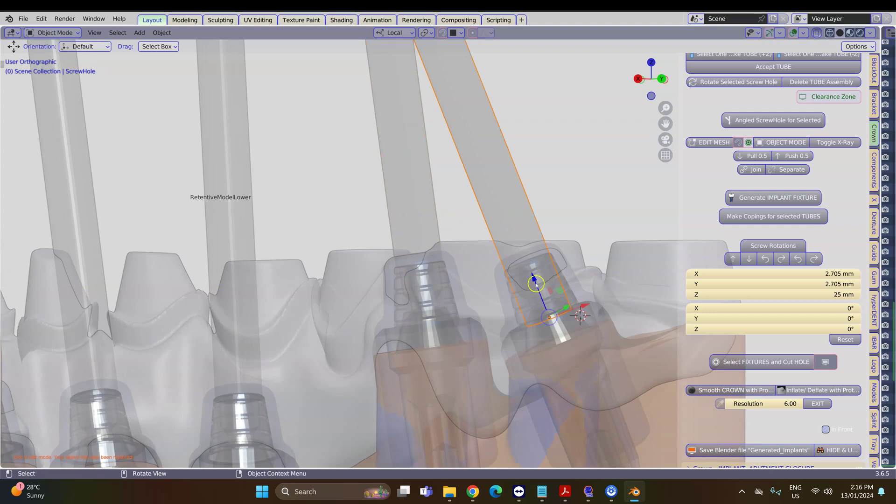
drag(536, 283, 519, 240)
- Raise the ScrewHole.008 tube and move ScrewHole.007 up about 3.2 mm along its local Z axis
click(236, 238)
shift+middle_drag(240, 415, 257, 361)
drag(257, 362, 256, 318)
scroll(234, 296, down, 1)
middle_drag(234, 298, 285, 217)
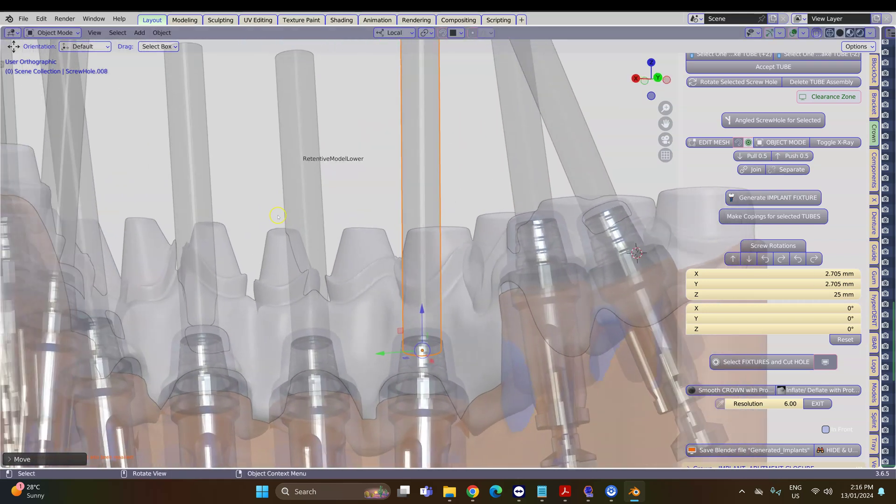
click(315, 255)
key(g)
key(z)
key(z)
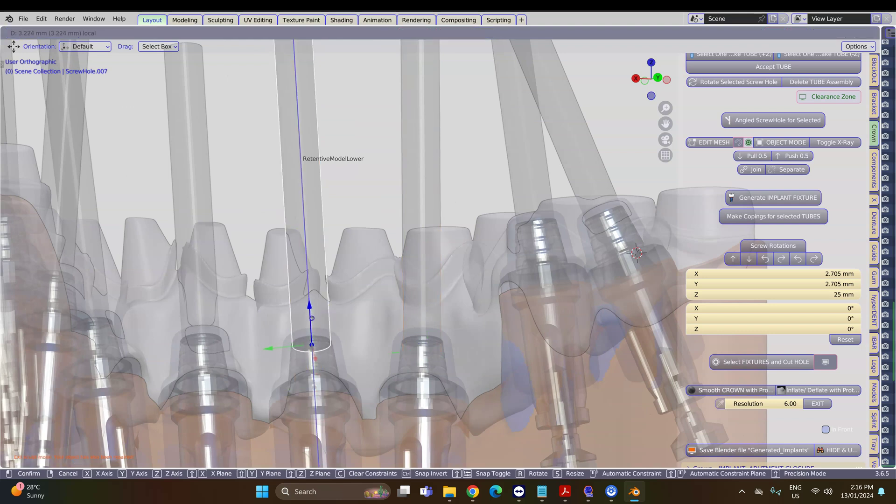
drag(312, 319, 312, 320)
- Raise the ScrewHole.006 and ScrewHole.005 tubes along their local Z axes to the tops of their implant components
middle_drag(327, 264, 294, 301)
shift+middle_drag(340, 171, 353, 167)
click(353, 167)
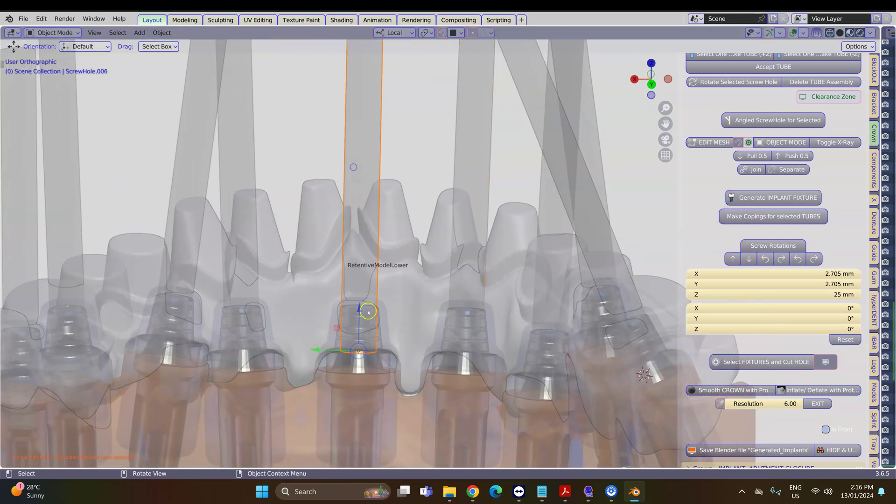
key(g)
key(z)
key(z)
click(263, 164)
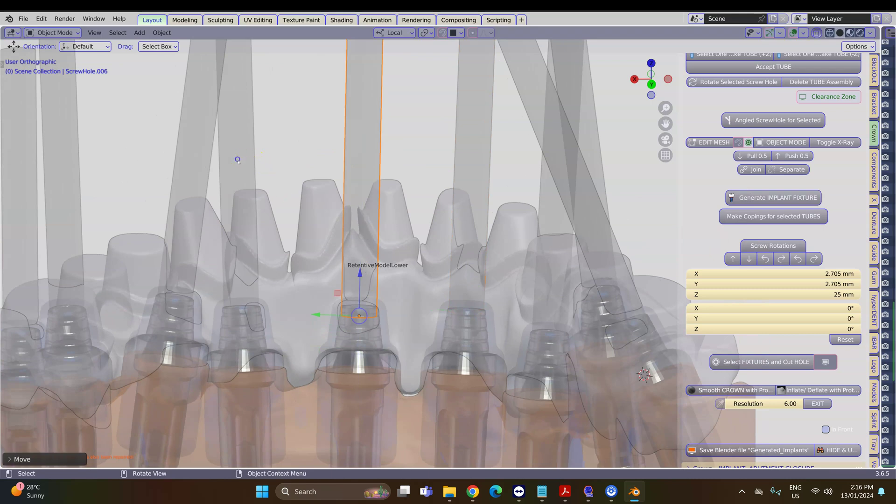
key(g)
key(z)
key(z)
click(381, 319)
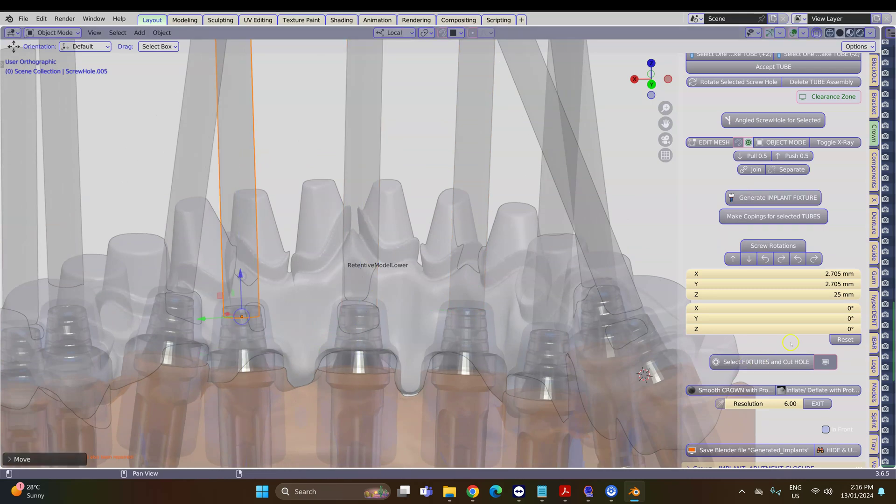
- Raise the four remaining screw-hole tubes at the other arch end along their own axes, moving ScrewHole.003 about 2.9 mm
middle_drag(327, 321, 275, 321)
shift+middle_drag(198, 311, 365, 307)
ctrl+middle_drag(395, 237, 398, 223)
drag(395, 297, 397, 267)
drag(230, 289, 235, 244)
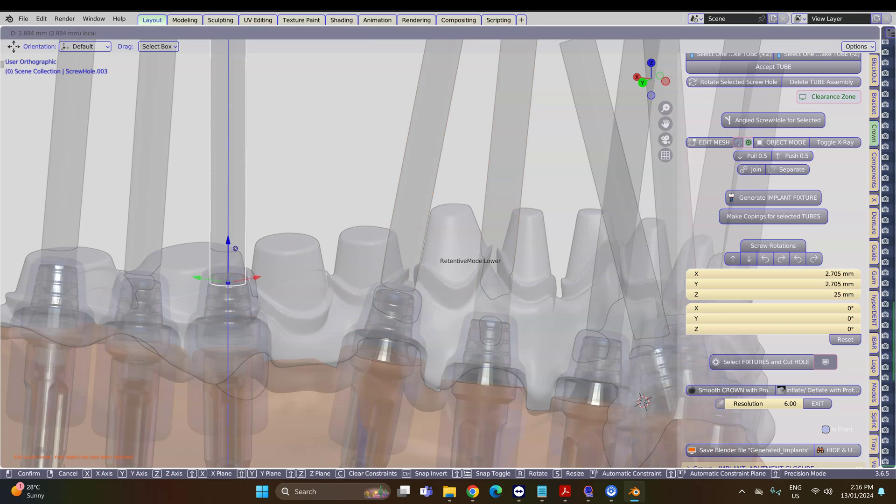
click(147, 233)
drag(127, 300, 143, 260)
drag(57, 274, 61, 248)
- Cut the screw holes through the GeneratedFixture object, and show it solid with the screw-hole tubes hidden
middle_drag(441, 290, 396, 193)
click(396, 193)
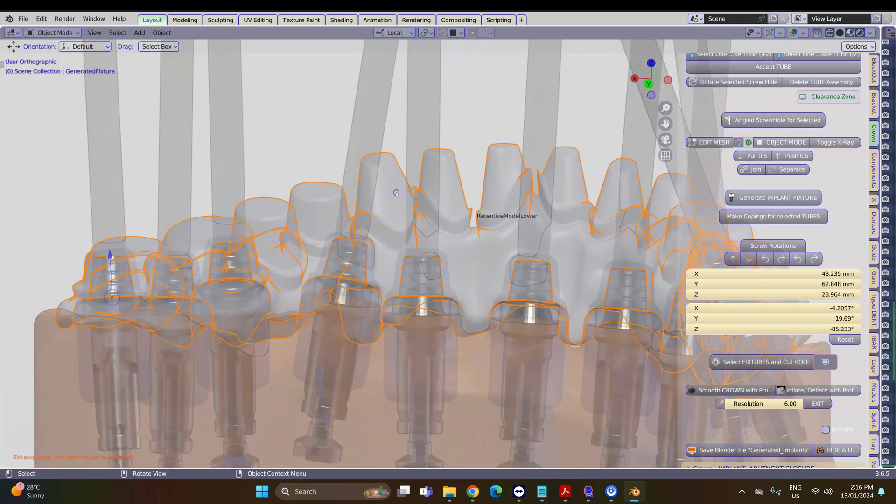
scroll(725, 364, down, 4)
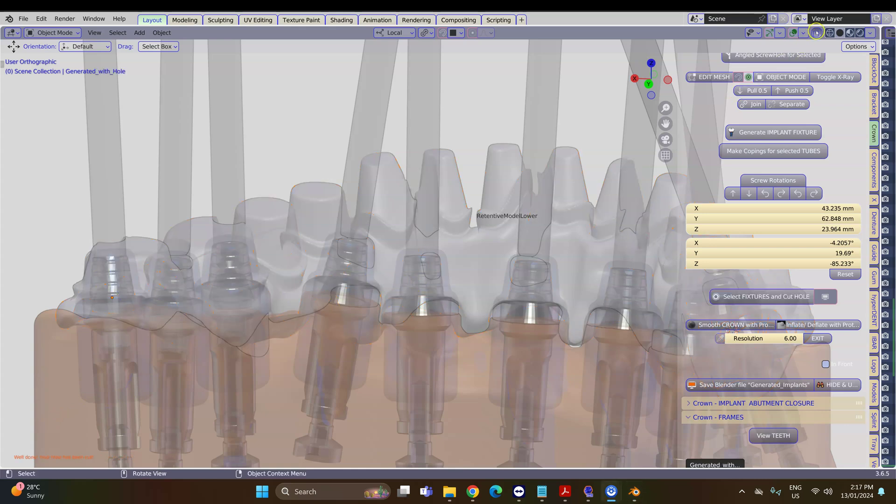
click(816, 32)
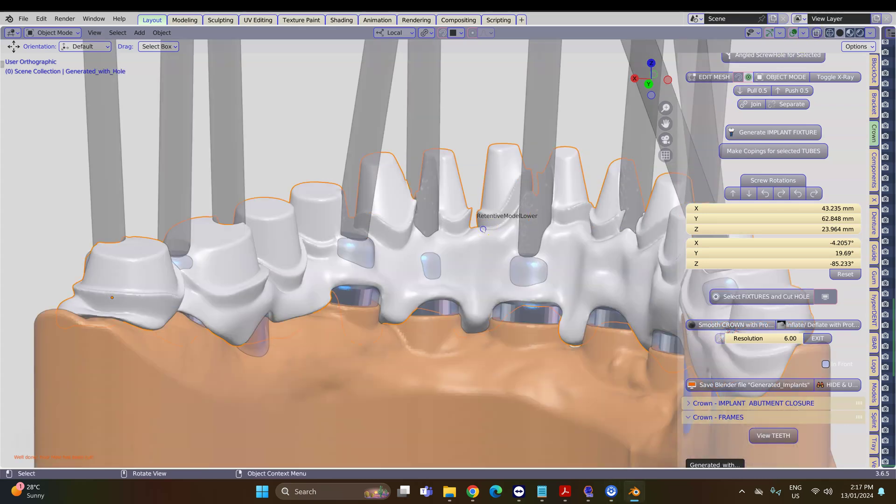
click(826, 297)
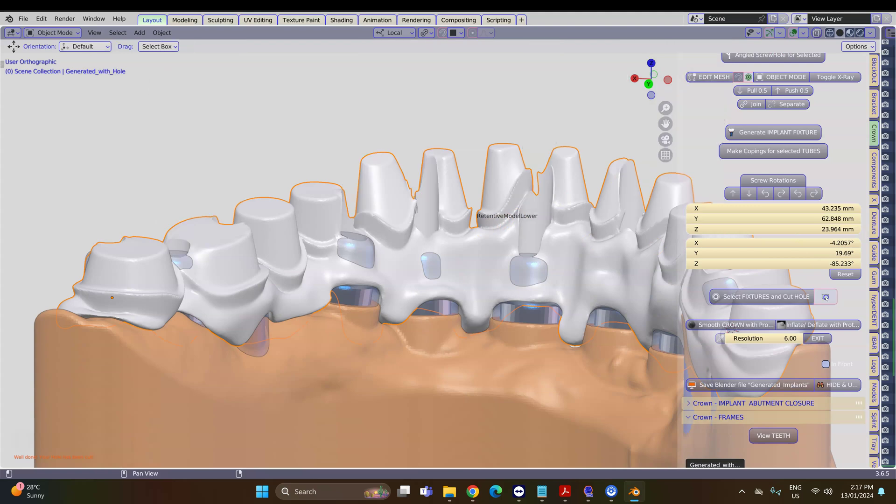
- Isolate the Generated_with_Hole object and examine the screw access holes between and through the thimbles
middle_drag(508, 292, 486, 298)
scroll(500, 307, up, 2)
scroll(499, 308, up, 2)
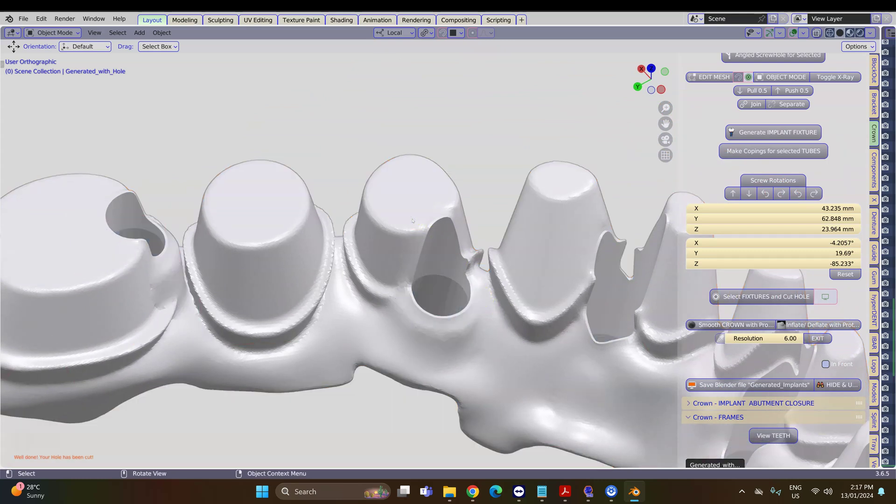
click(413, 220)
scroll(412, 219, down, 2)
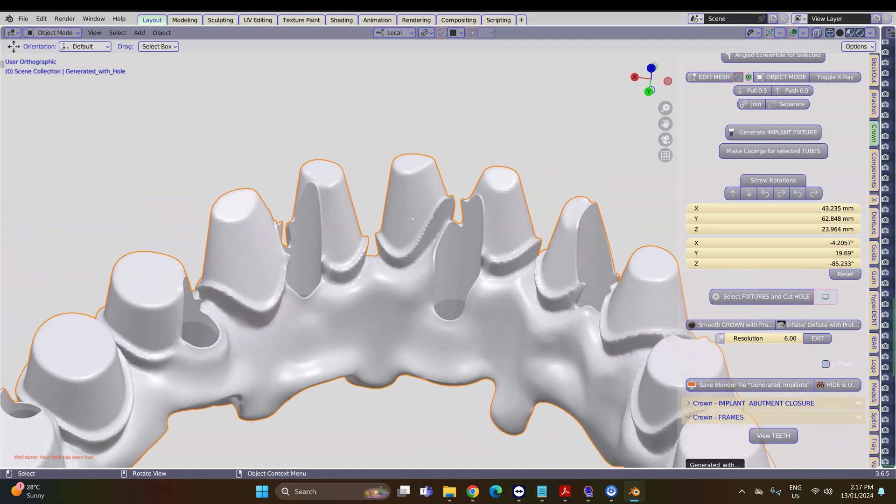